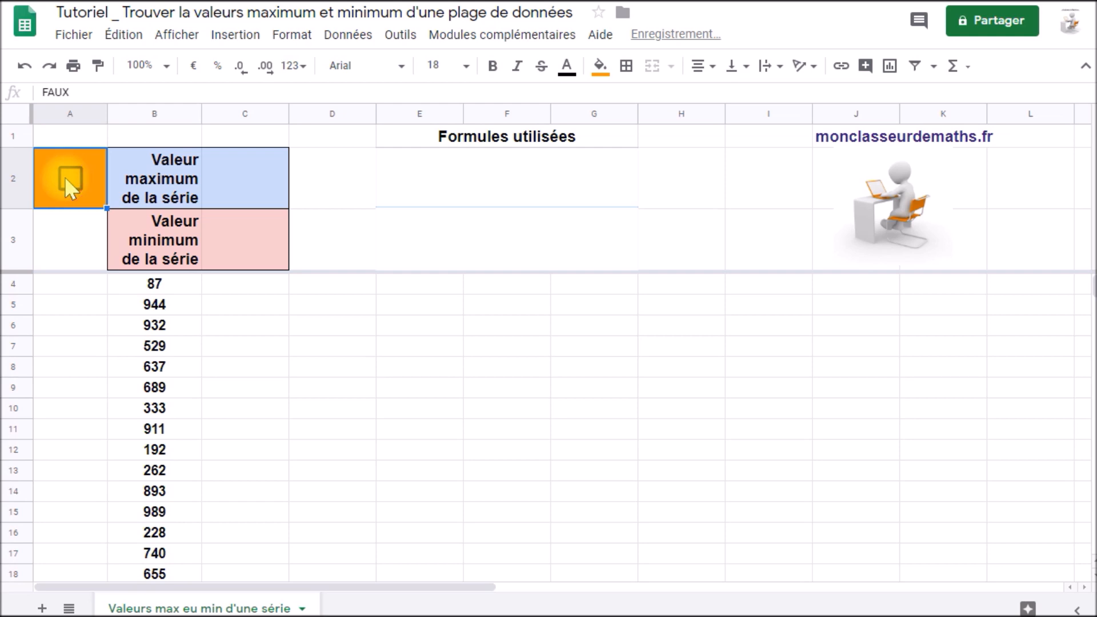
Toggle the checkbox in A2 to regenerate the random numbers in column B.
left_click(66, 178)
left_click(66, 178)
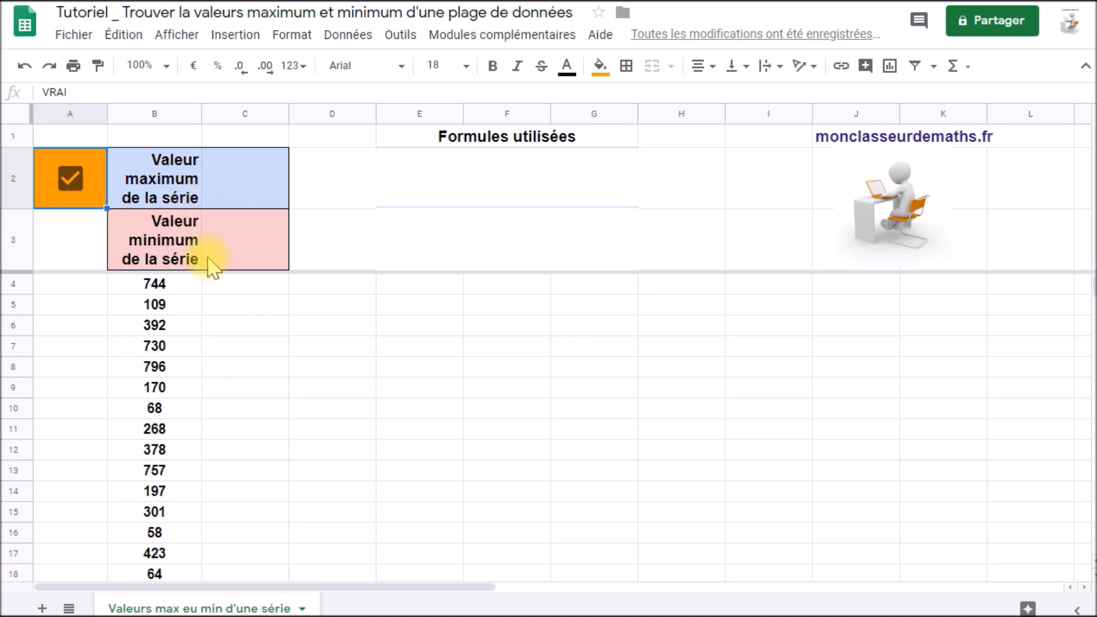
Enter the formula =MAX(B4:B18) in C2 to return the maximum value of the series.
left_click(231, 184)
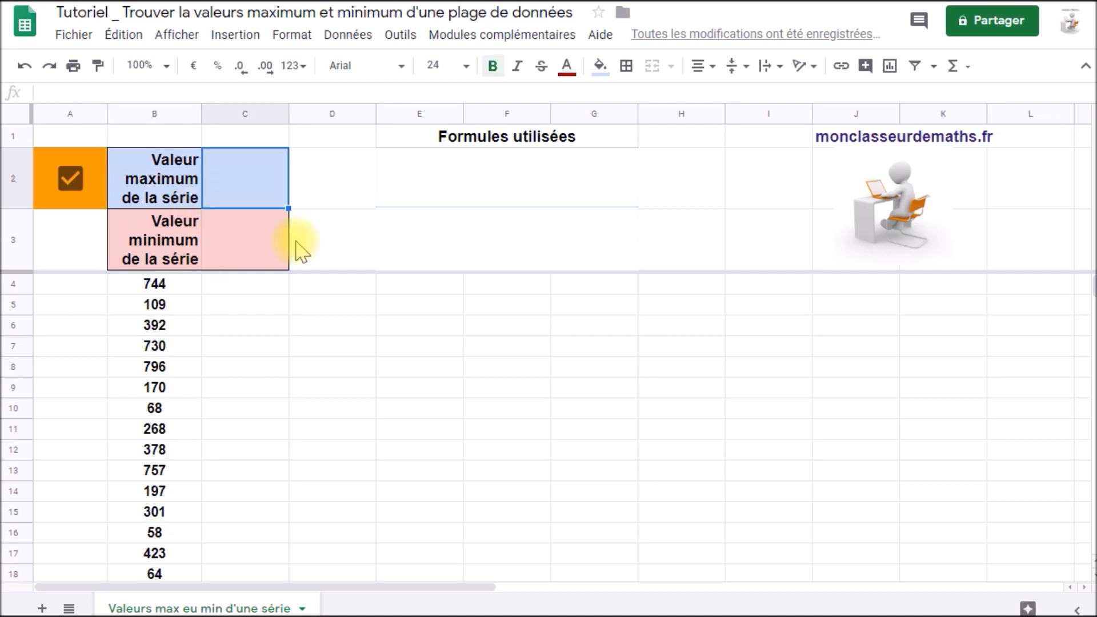
type("=")
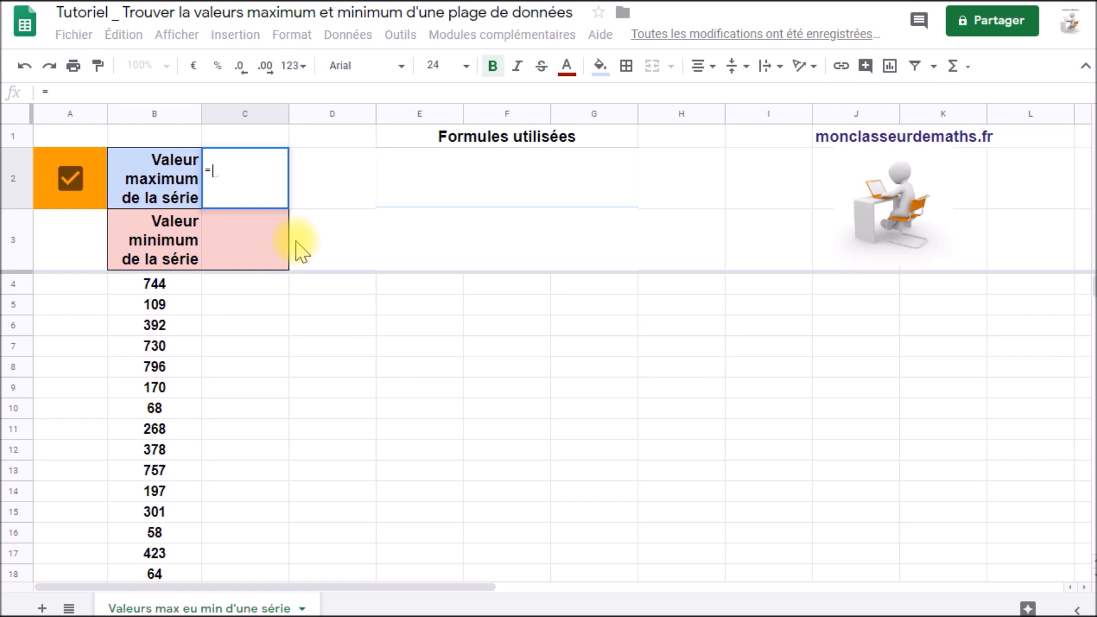
type("m")
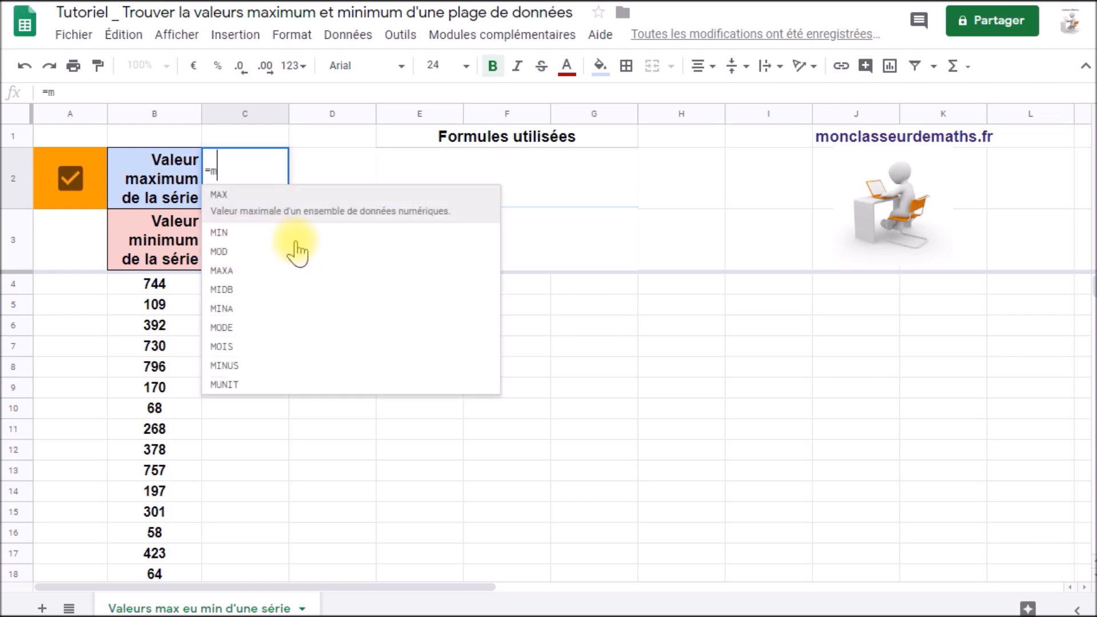
type("ax")
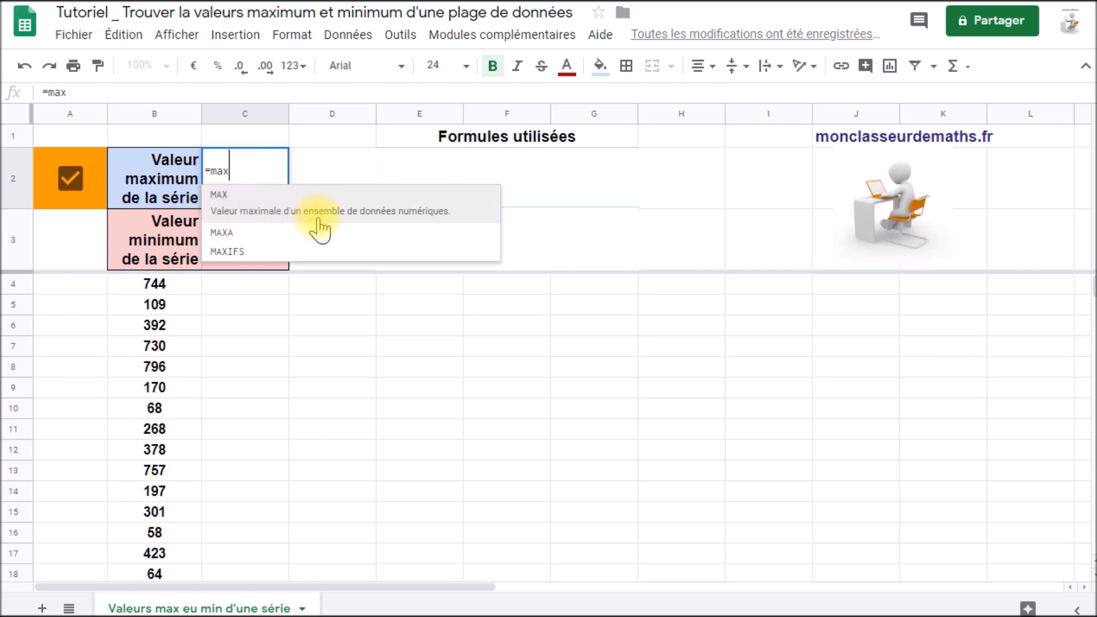
left_click(403, 219)
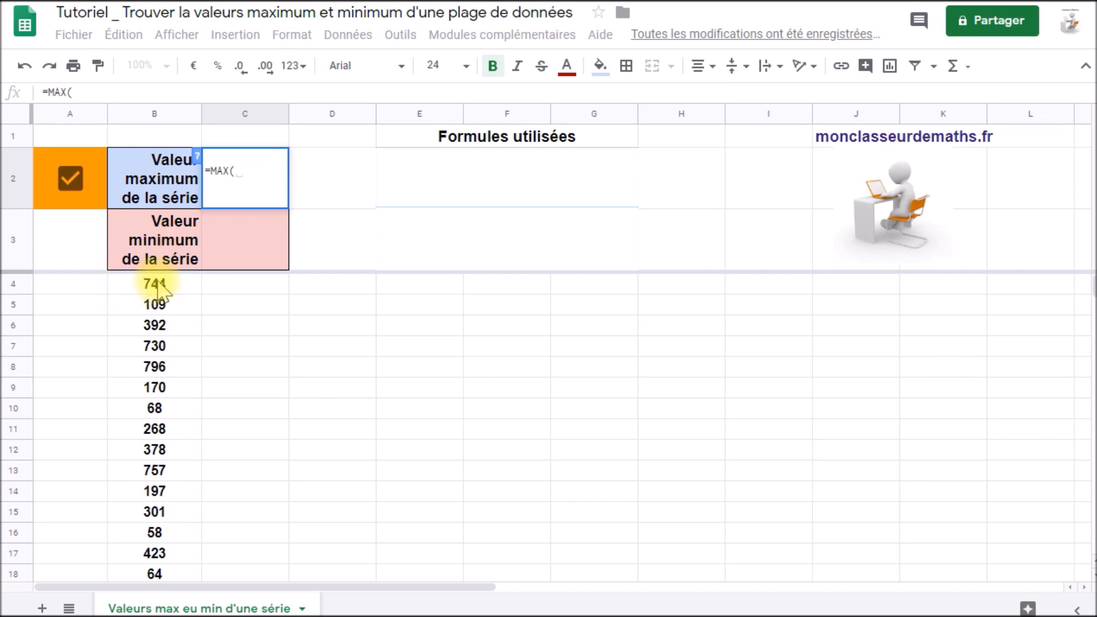
left_click_drag(174, 284, 195, 569)
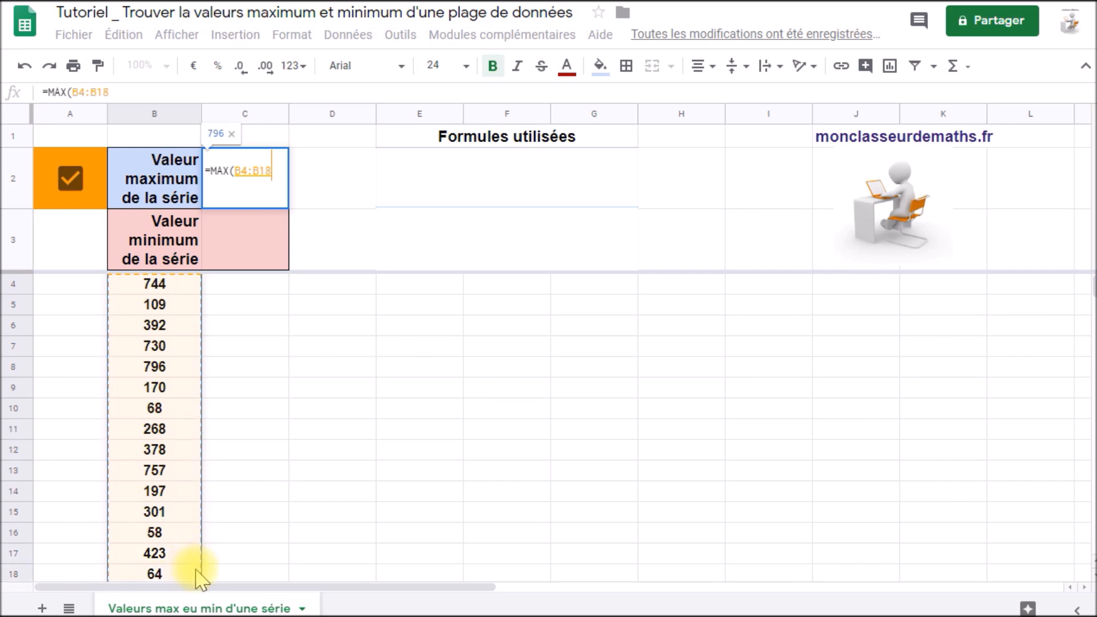
key("Return")
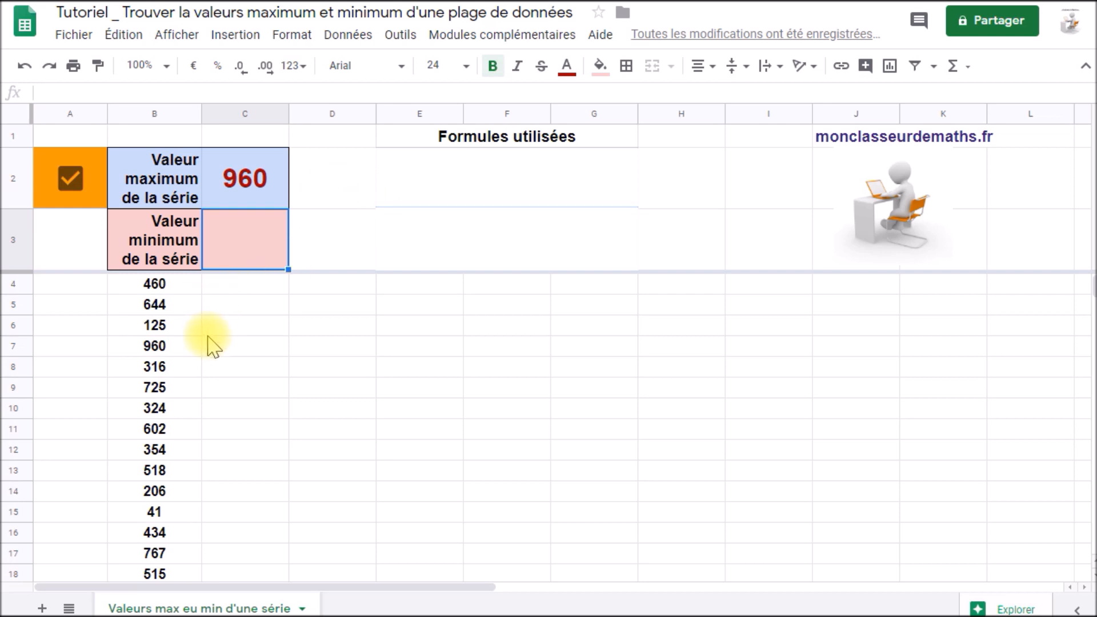
Locate the maximum in column B, then test the C2 formula by toggling the A2 checkbox repeatedly to redraw the series.
left_click(195, 348)
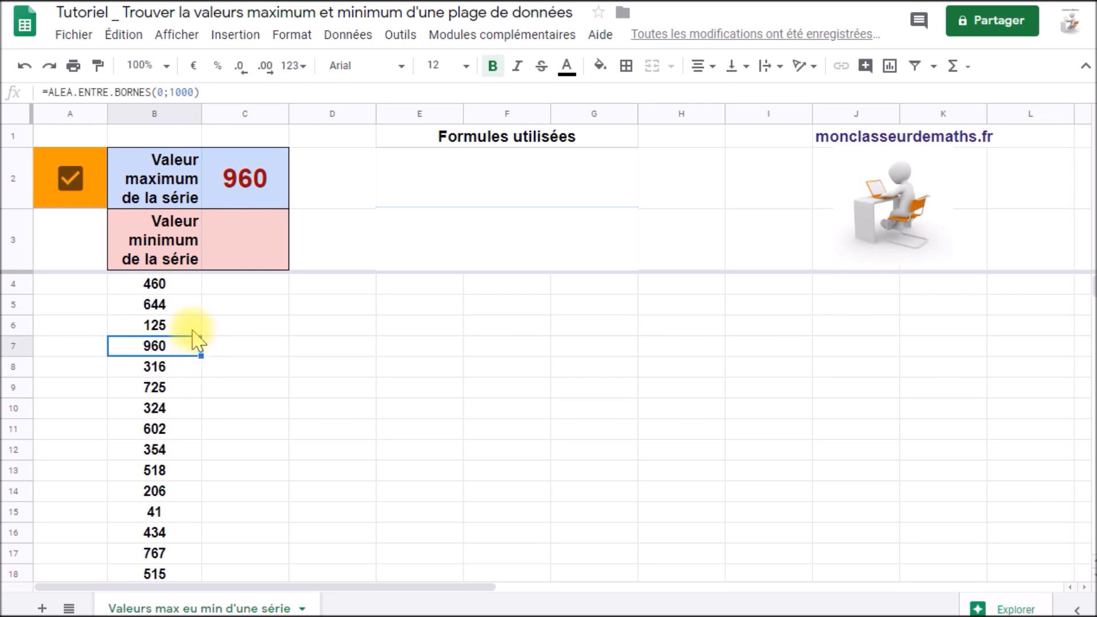
left_click(71, 178)
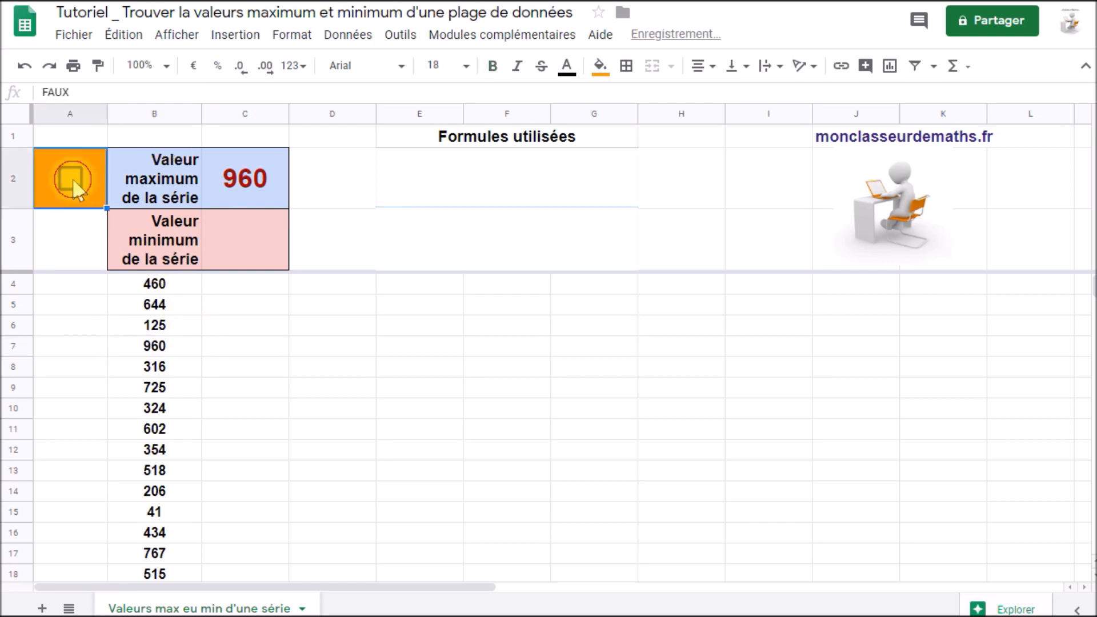
left_click(72, 177)
left_click(72, 177)
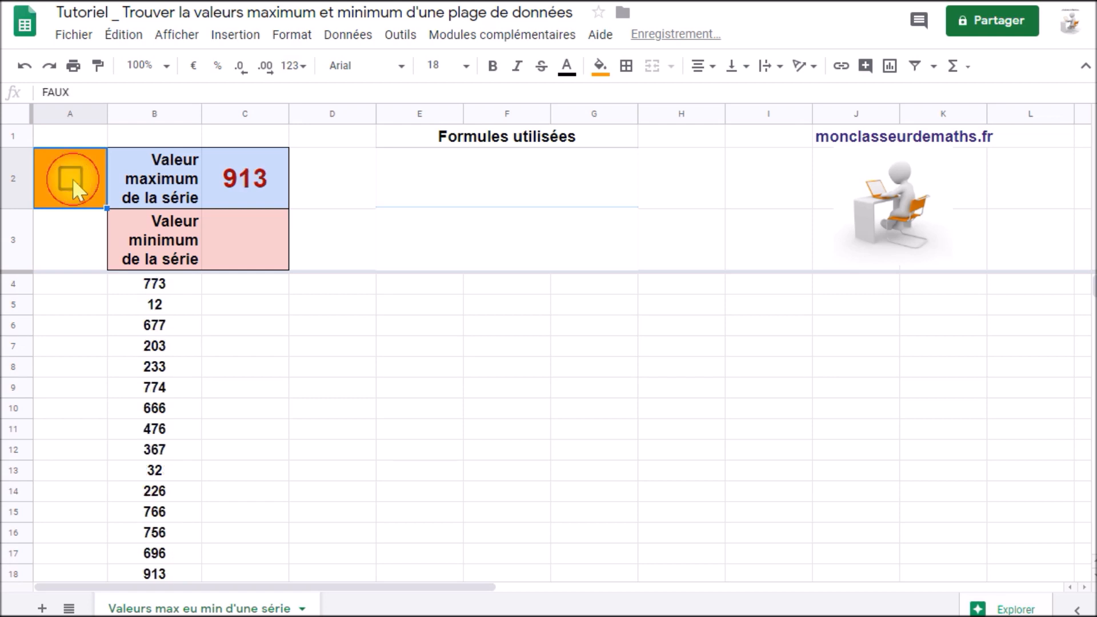
left_click(72, 179)
left_click(72, 179)
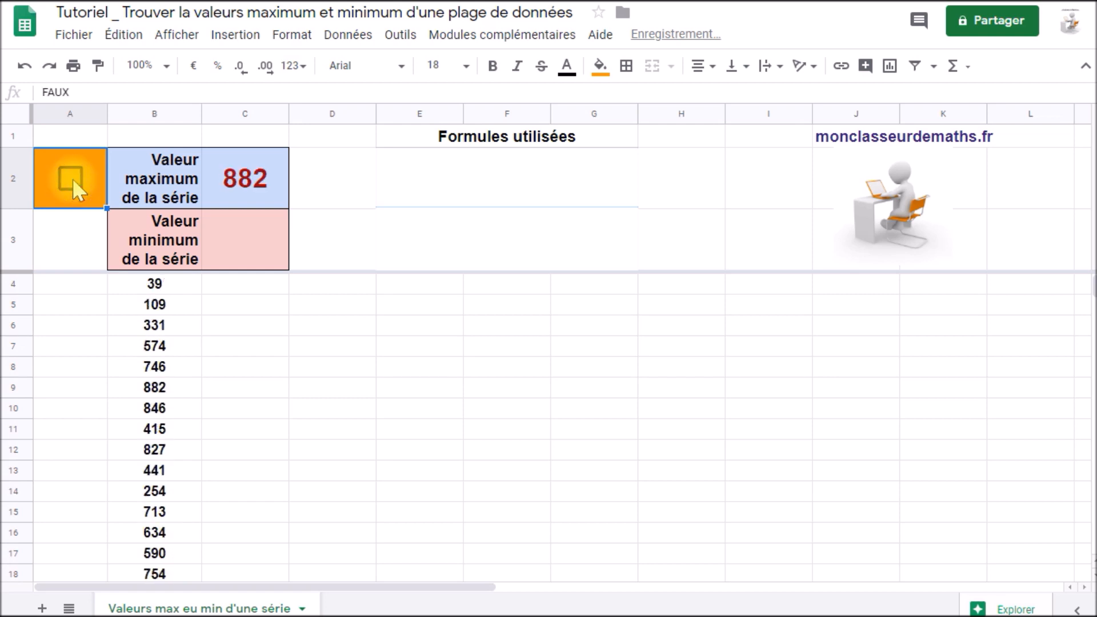
Delete the white cover shape over E2:G2, beneath the "Formules utilisées" heading.
left_click(509, 176)
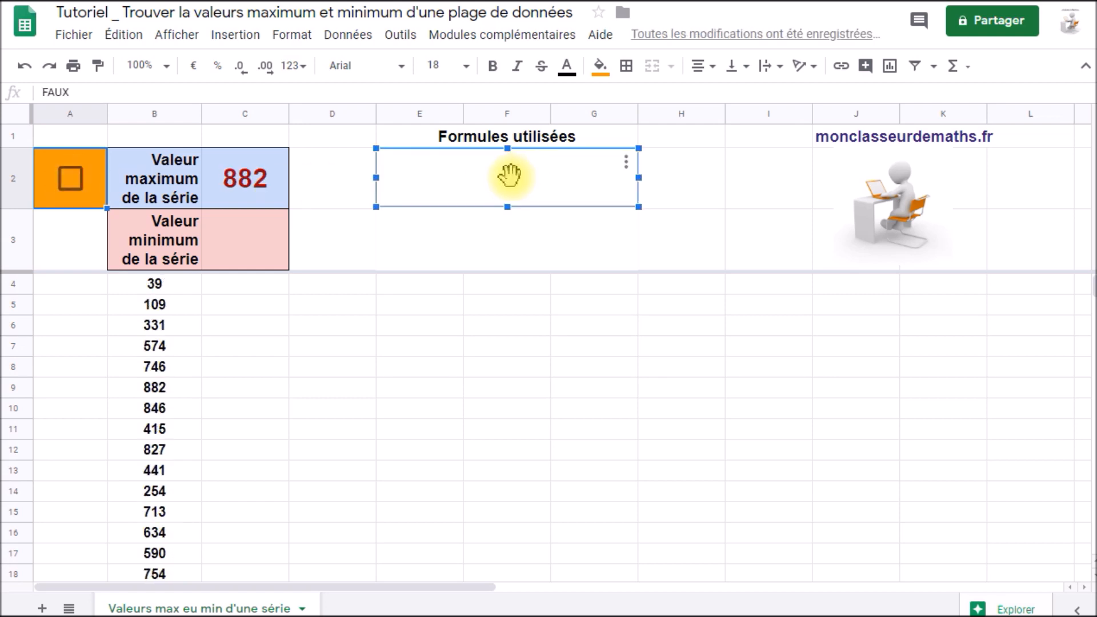
key("Delete")
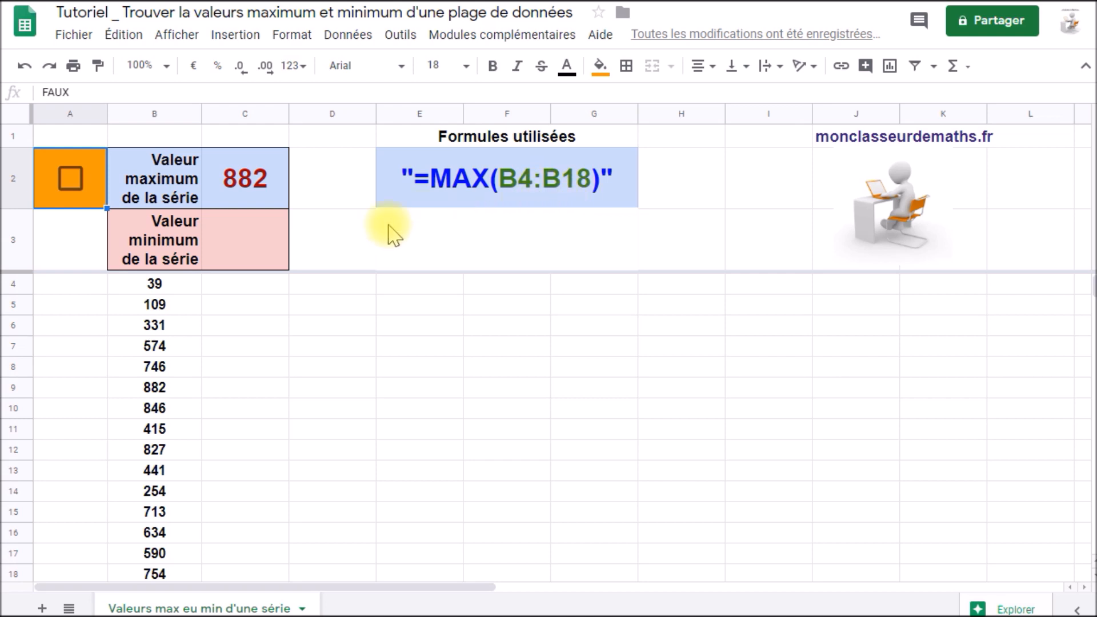
Enter the formula =MIN(B4:B18) in C3 to return the minimum value of the series.
left_click(263, 247)
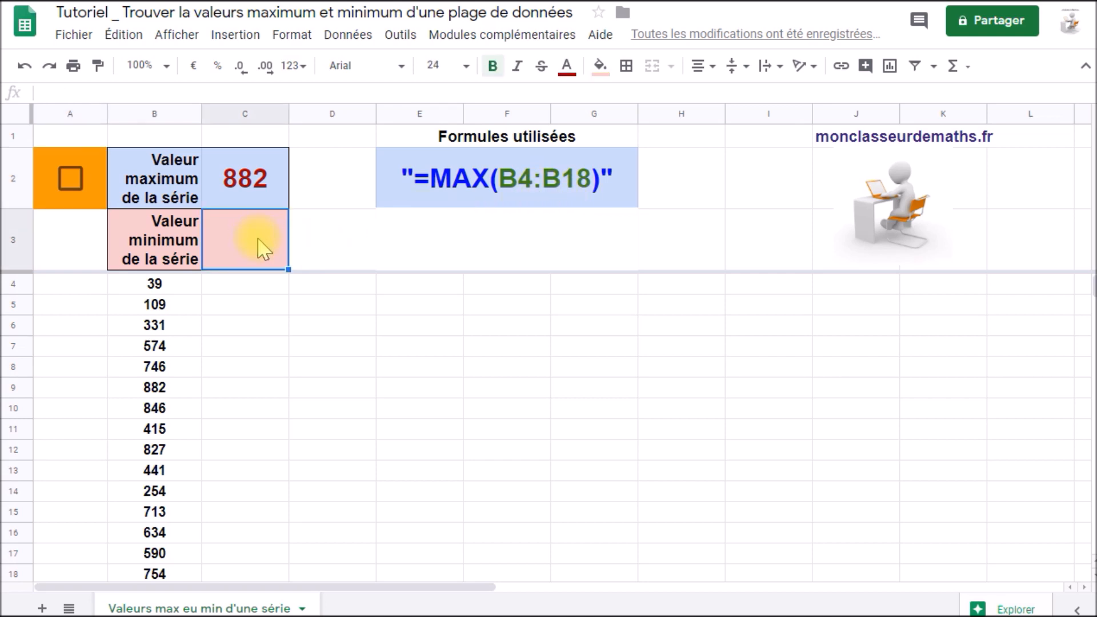
type("=")
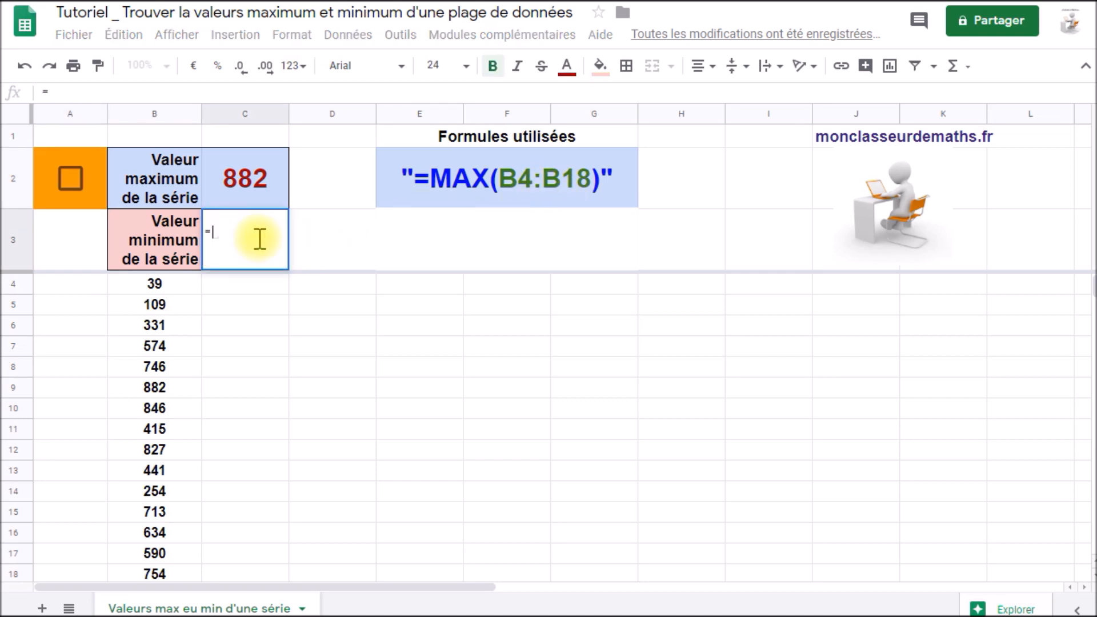
type("mi")
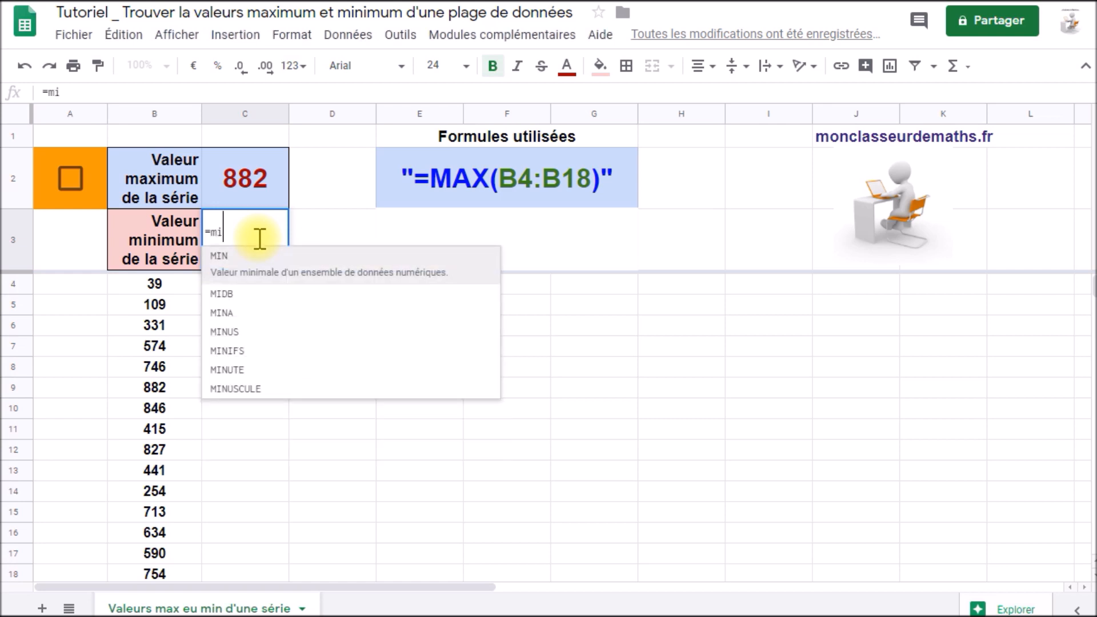
type("n")
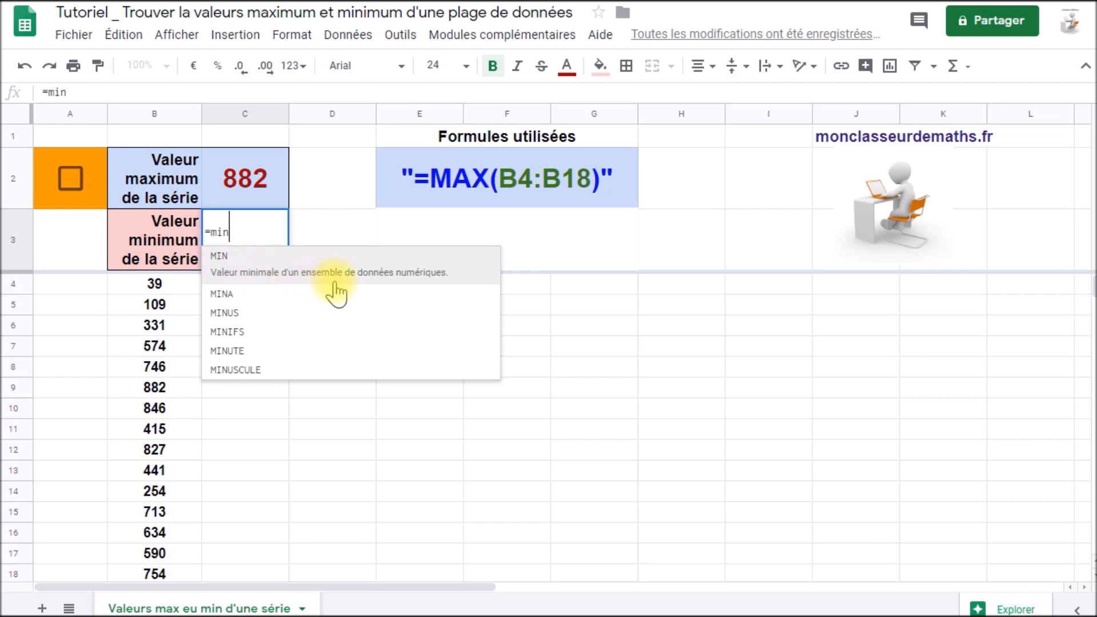
left_click(423, 275)
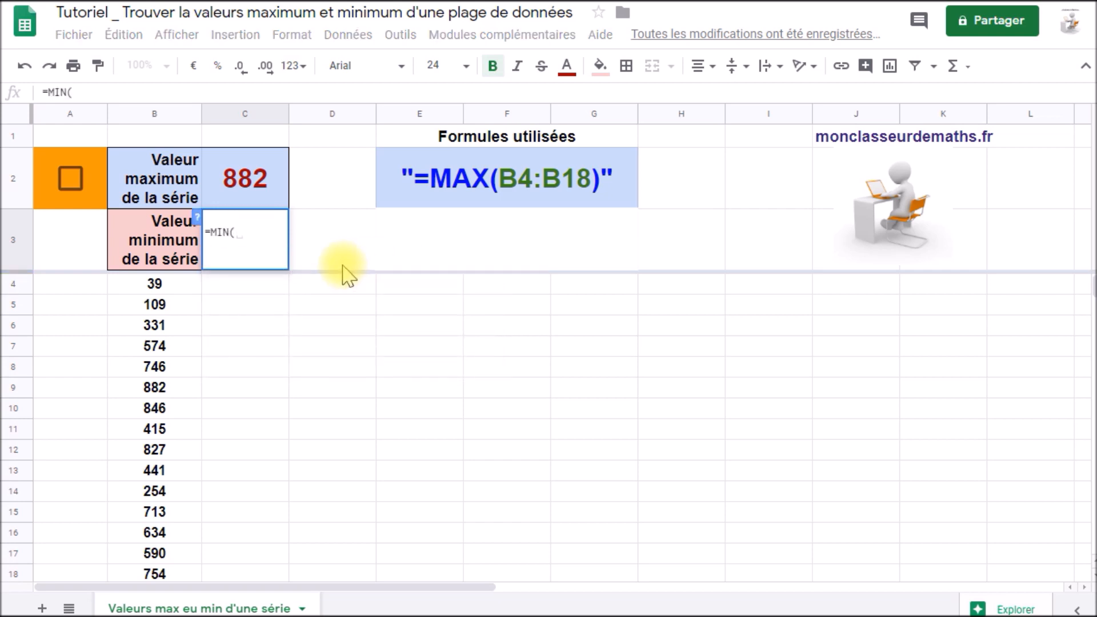
left_click_drag(181, 281, 185, 560)
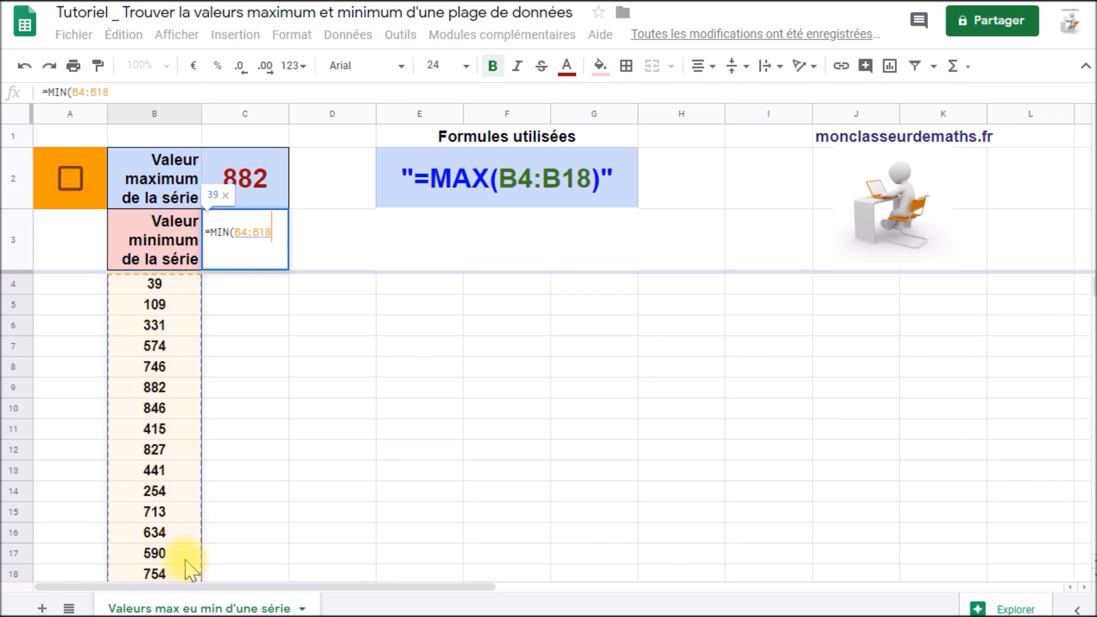
key("Return")
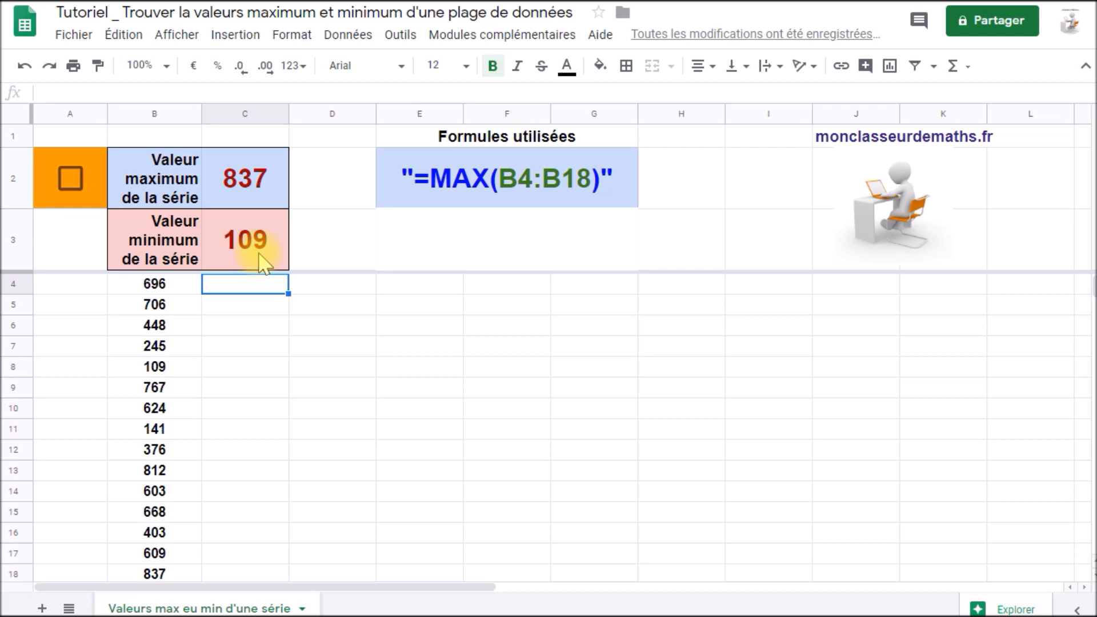
Locate the minimum in column B, then test both formulas by toggling the A2 checkbox repeatedly to redraw the series.
left_click(190, 370)
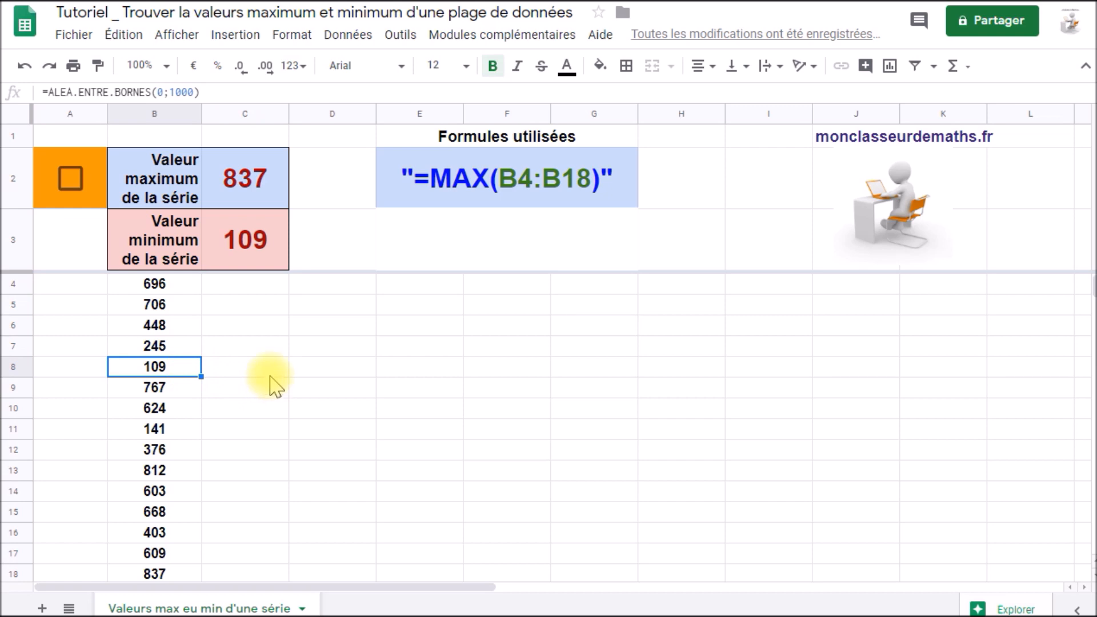
left_click(72, 176)
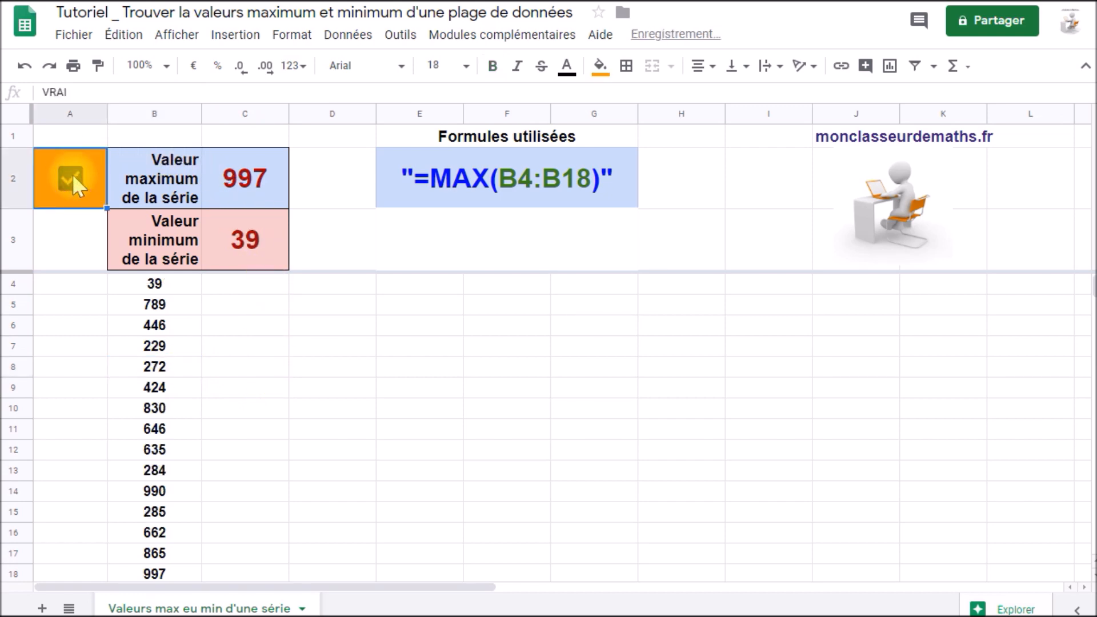
left_click(71, 175)
left_click(71, 175)
left_click(71, 175)
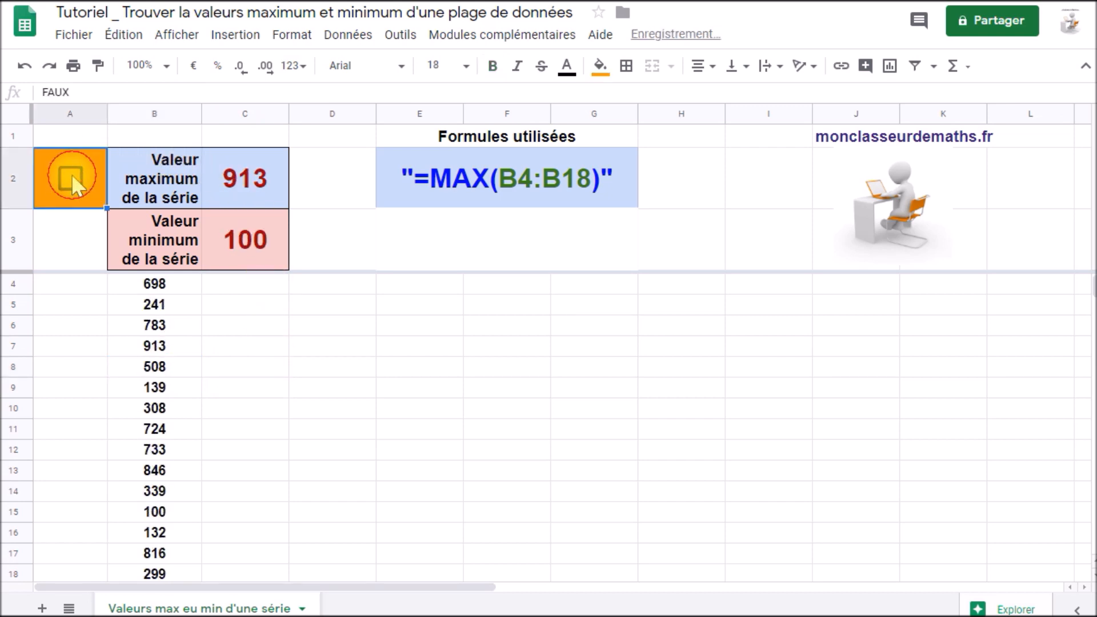
left_click(71, 175)
left_click(70, 175)
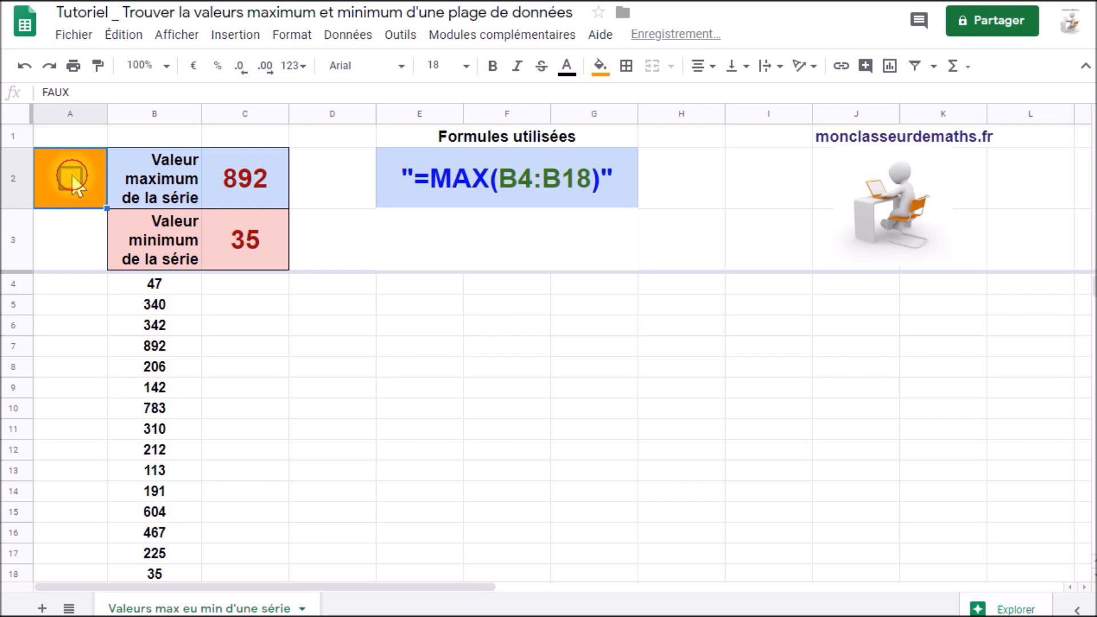
left_click(71, 174)
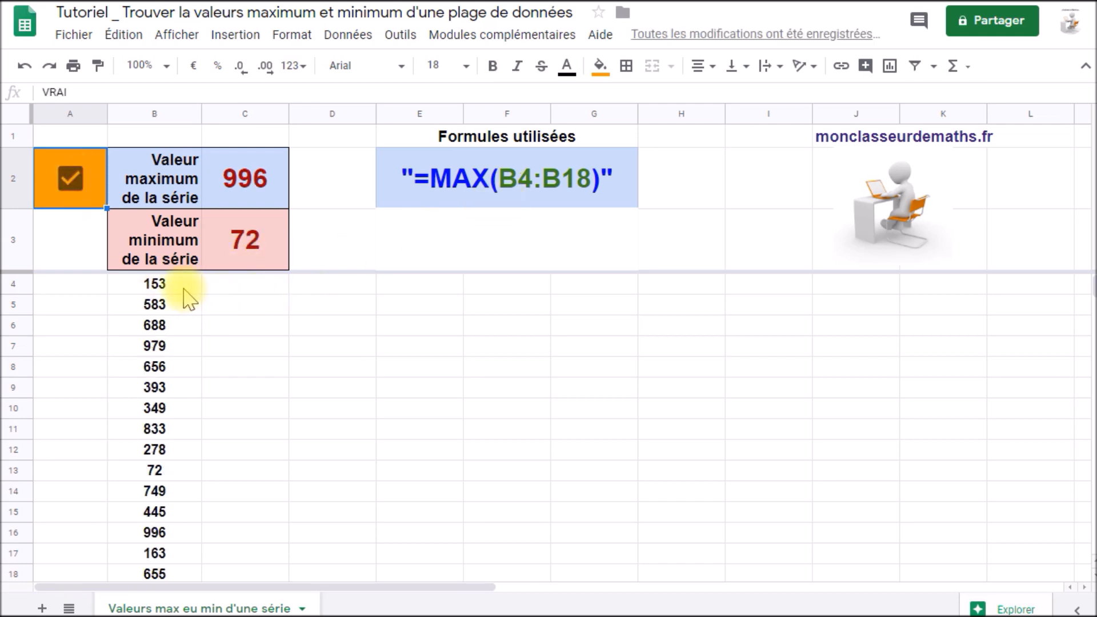
Extend the random-number formula =ALEA.ENTRE.BORNES(0;1000) from column B across the range B4:G18.
left_click_drag(180, 290, 577, 544)
scroll(213, 558, "down", 1)
scroll(480, 503, "up", 1)
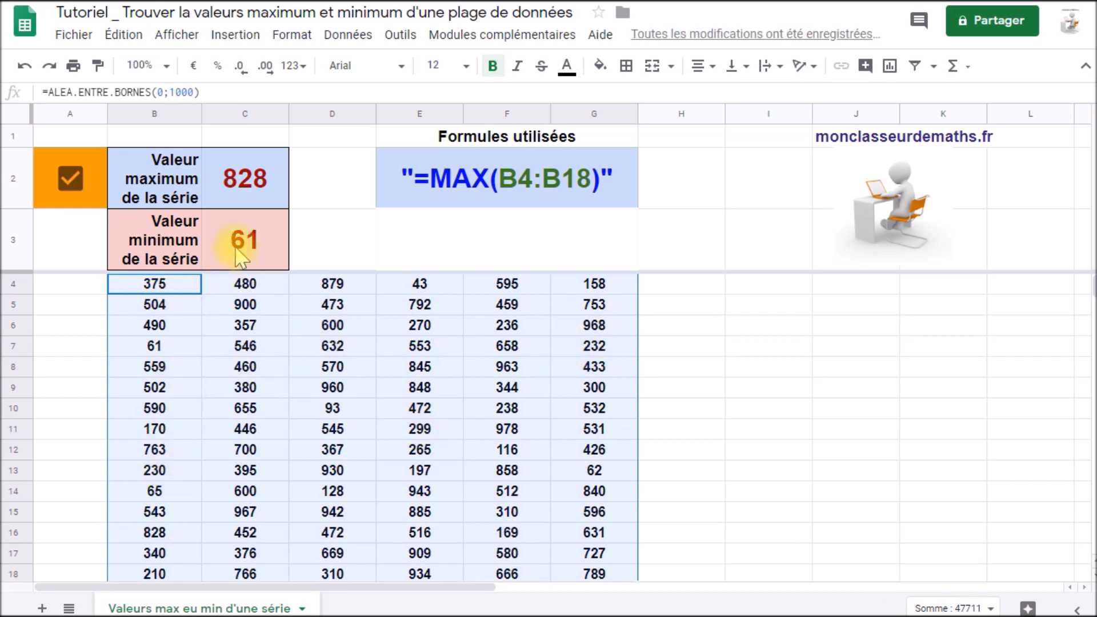
Change the maximum formula in C2 to =MAX(B4:G18) so it covers the whole table.
double_click(251, 177)
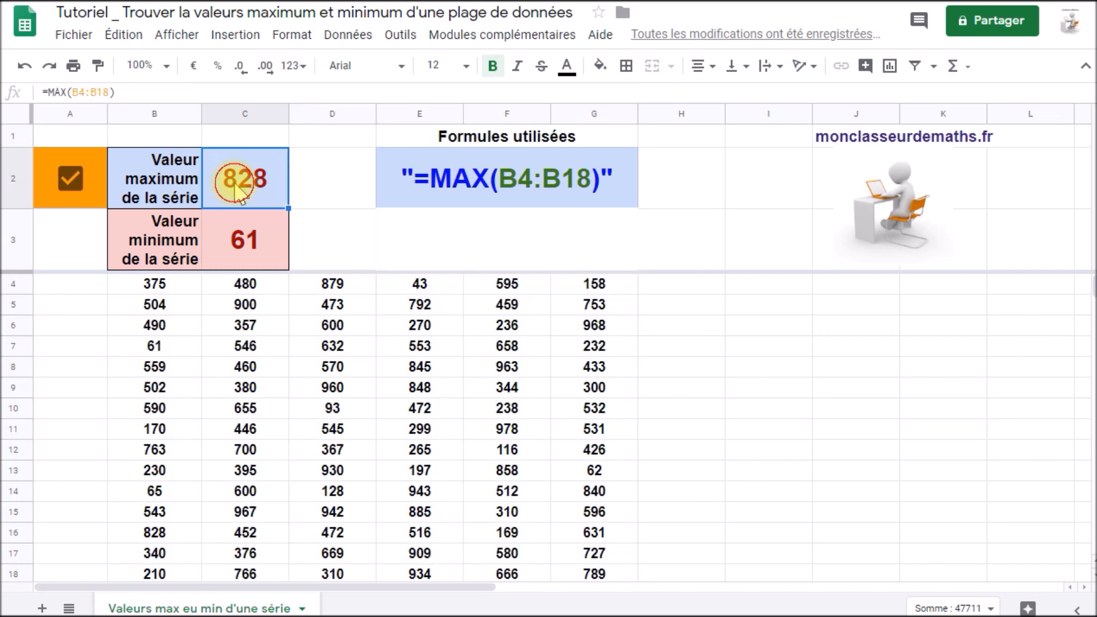
left_click(273, 171)
key("BackSpace")
key("BackSpace")
key("BackSpace")
key("BackSpace")
key("BackSpace")
key("BackSpace")
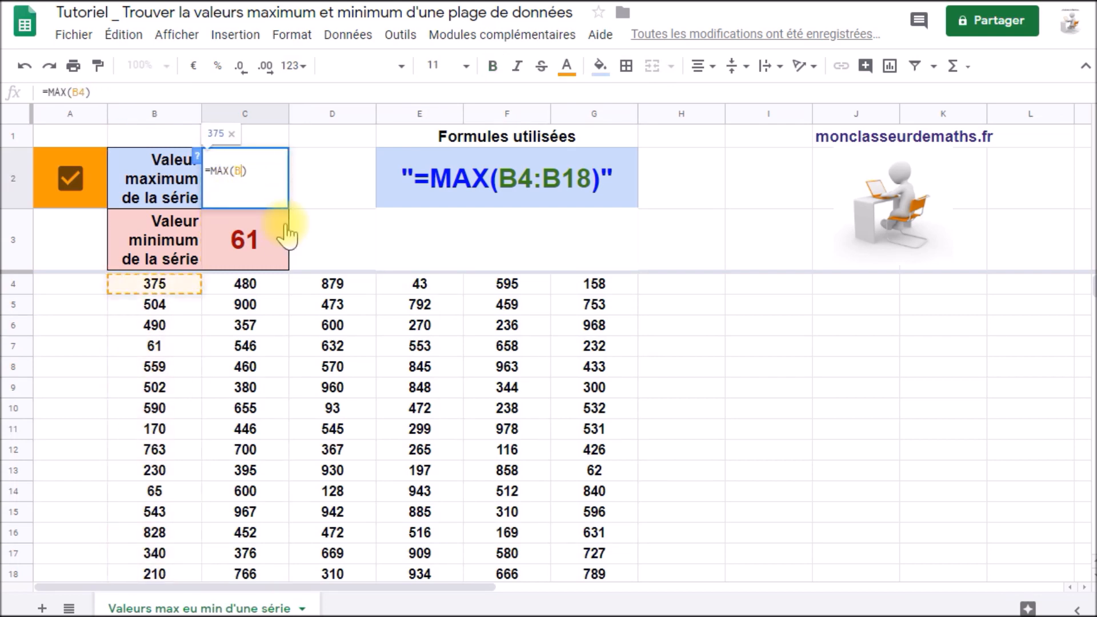
left_click(173, 284)
left_click_drag(193, 294, 597, 543)
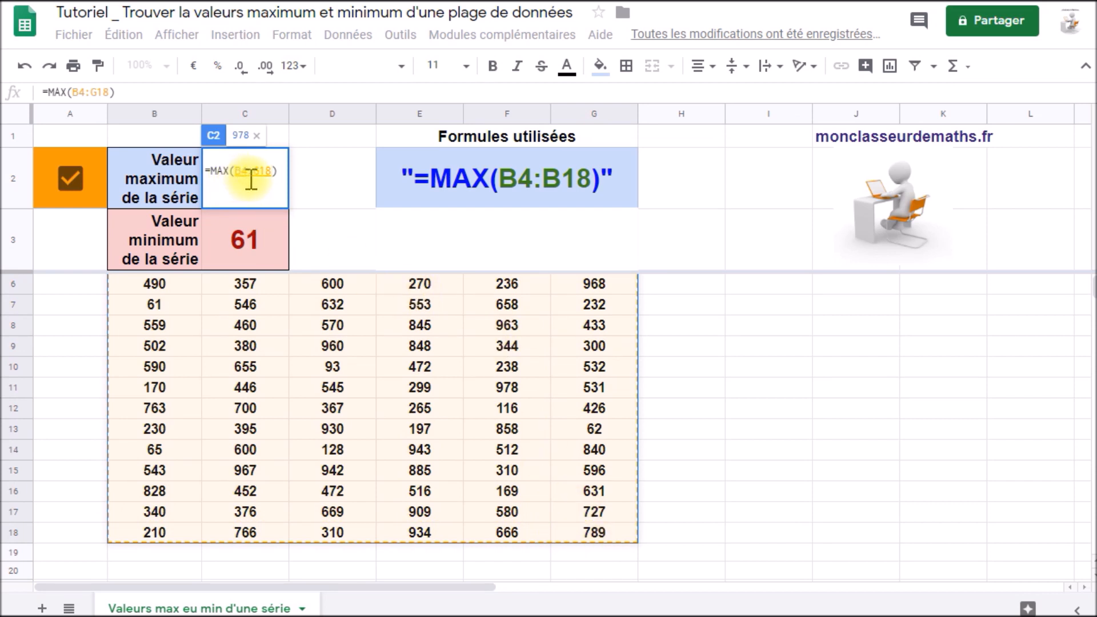
key("Return")
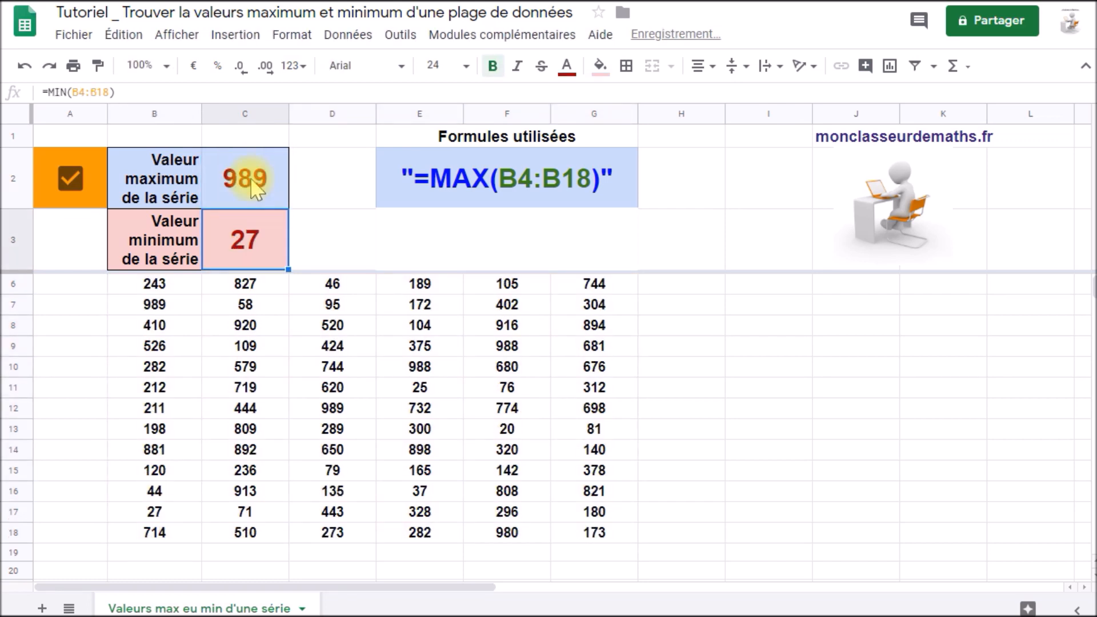
Change the minimum formula in C3 to =MIN(B4:G18) so it covers the whole table.
scroll(237, 276, "up", 1)
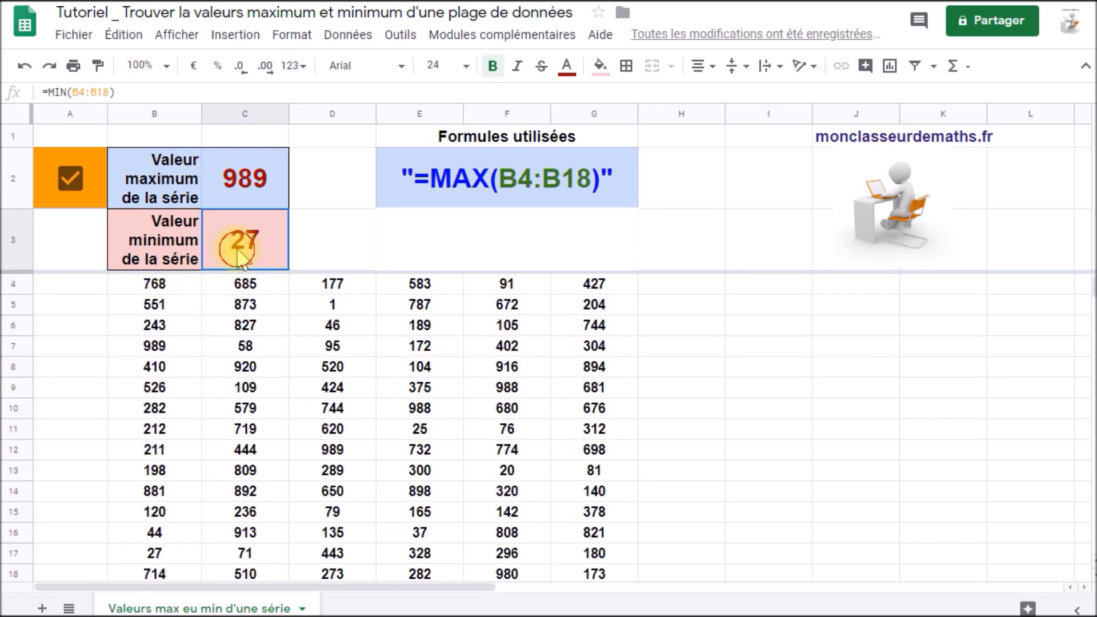
double_click(233, 229)
left_click_drag(234, 232, 277, 232)
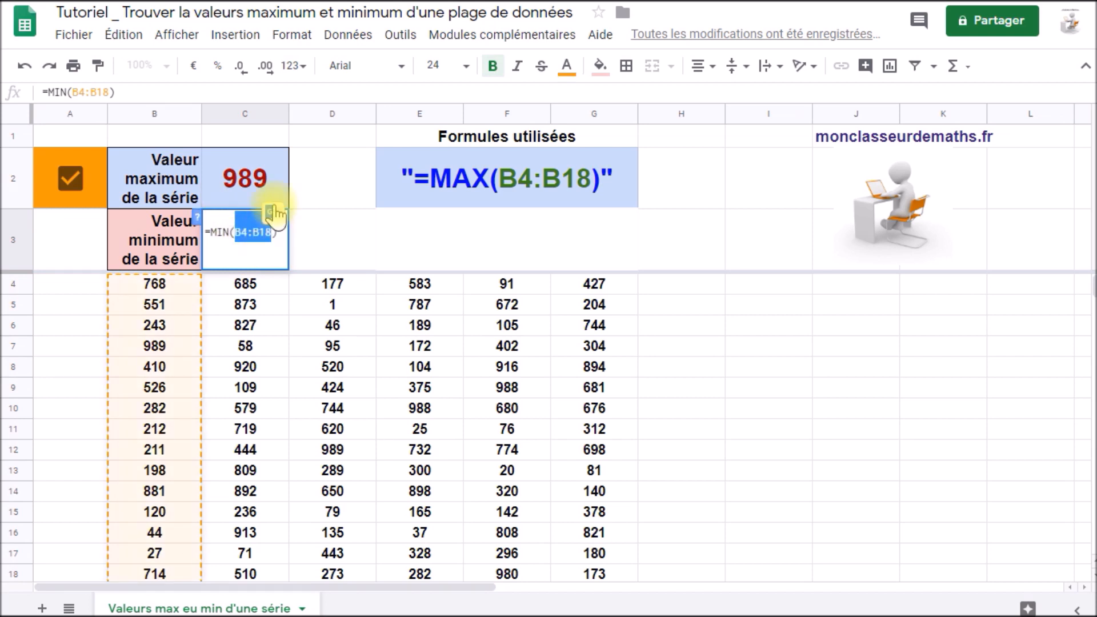
key("BackSpace")
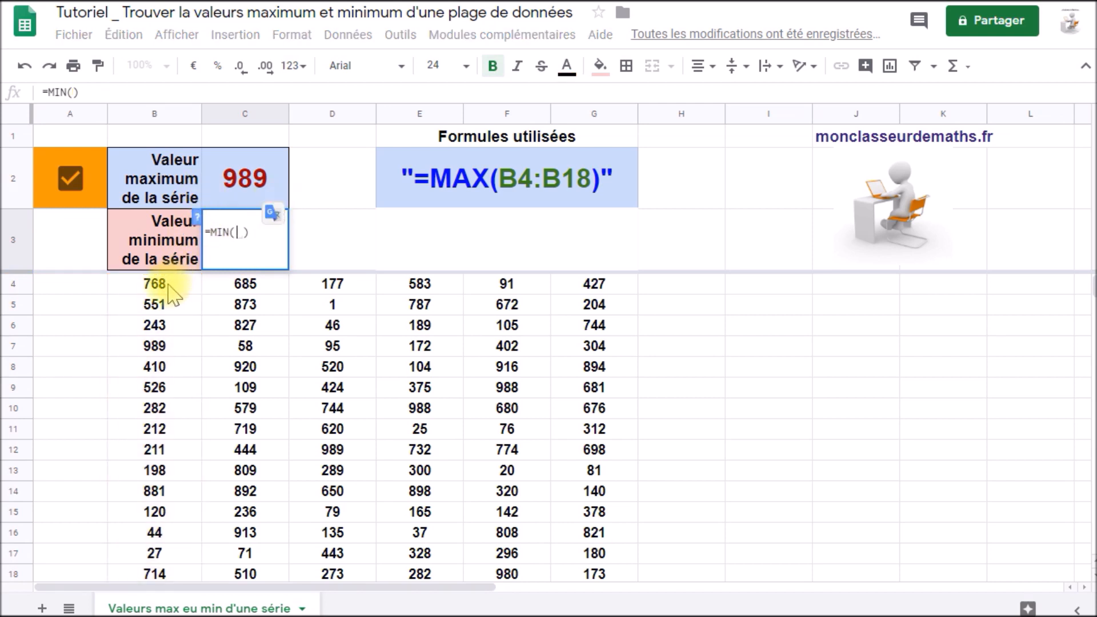
left_click_drag(176, 285, 594, 549)
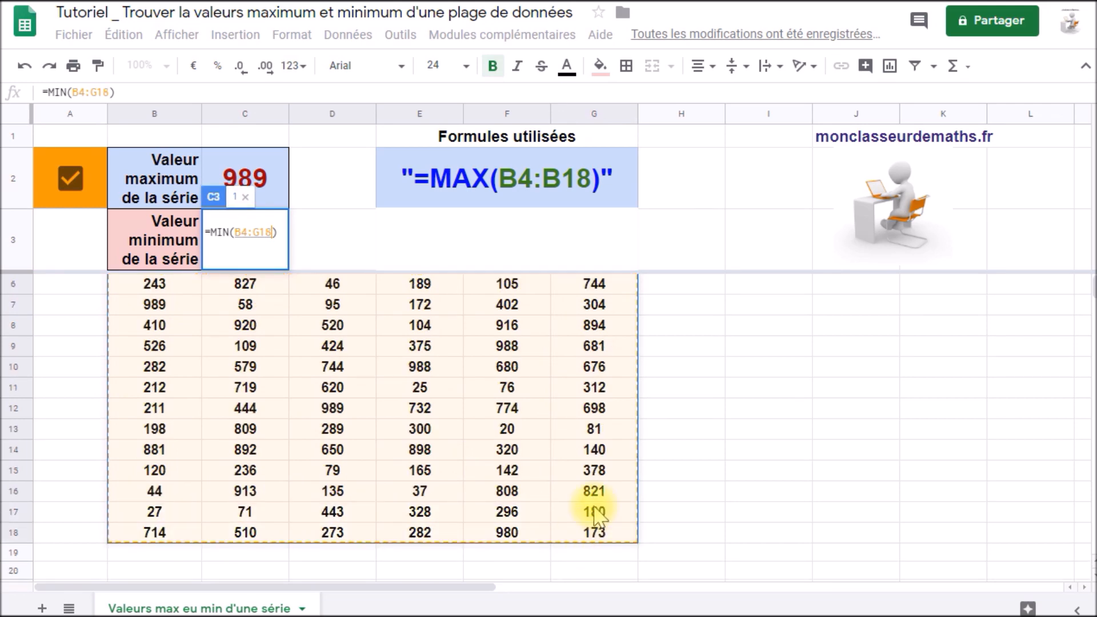
key("Return")
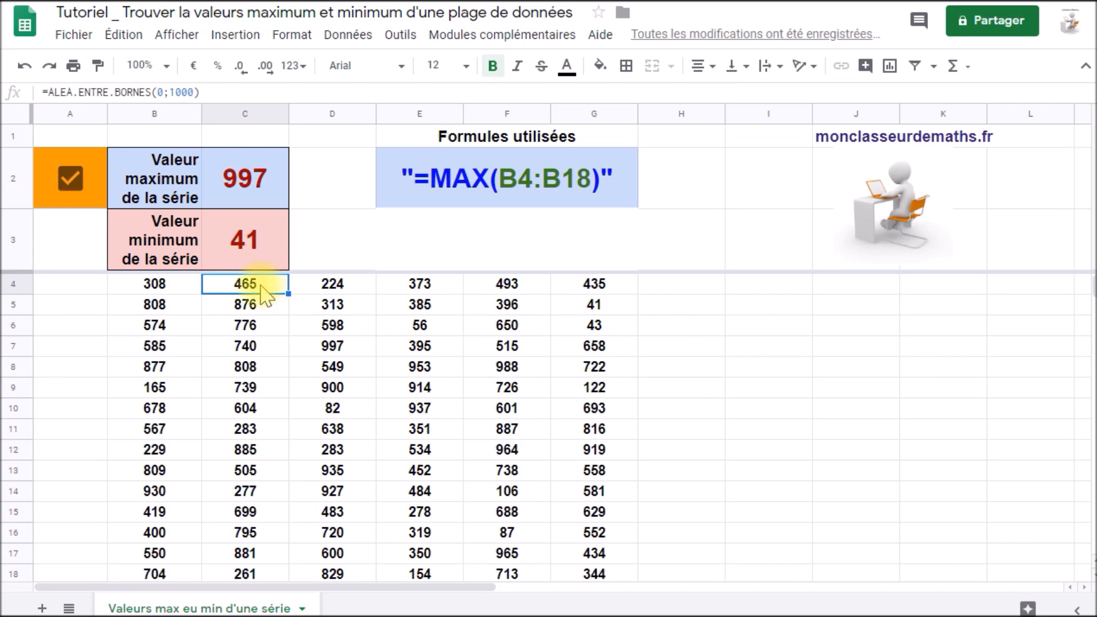
Clear the random numbers from C4:G18, keeping only the series in column B.
left_click_drag(261, 285, 594, 549)
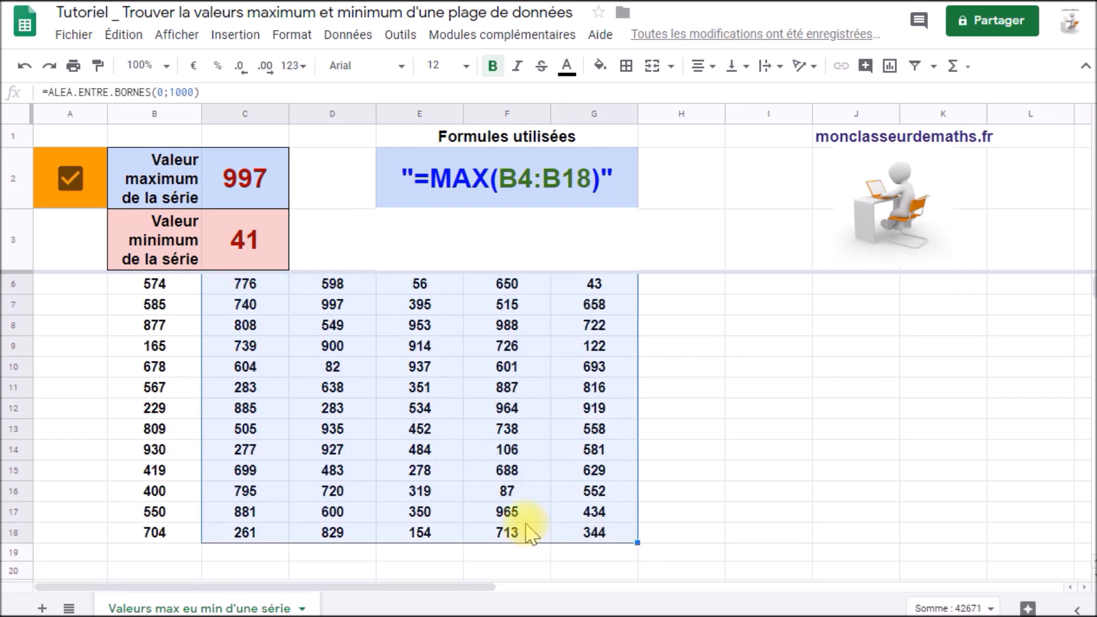
key("Delete")
Extend the random-number formula from B18 down column B to row 61, and review the lengthened series from B4.
scroll(178, 398, "down", 1)
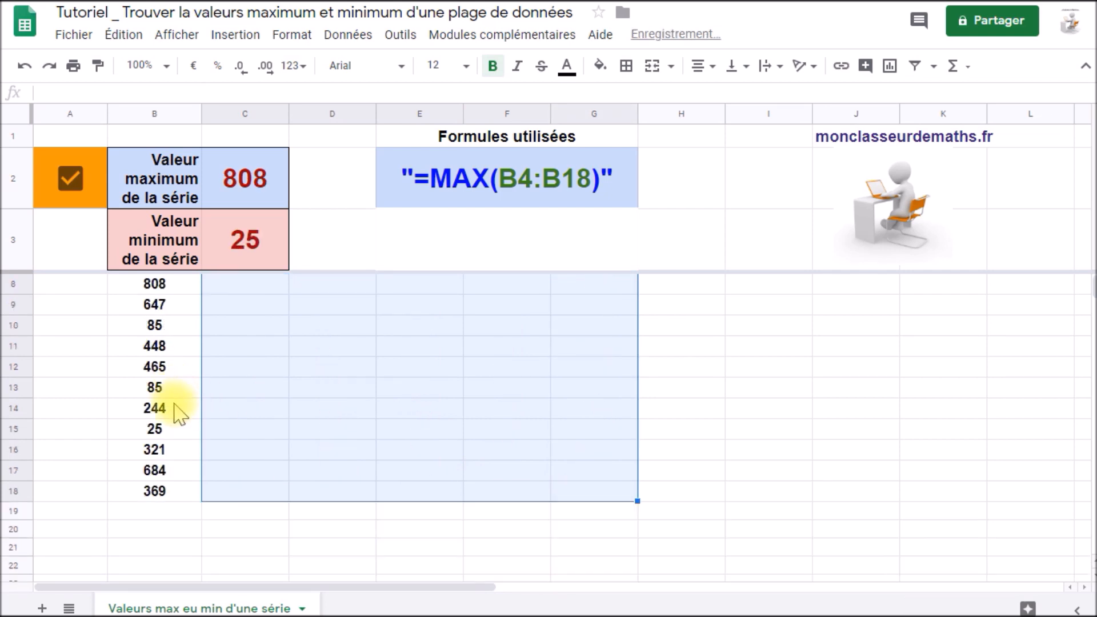
left_click(181, 476)
left_click(189, 493)
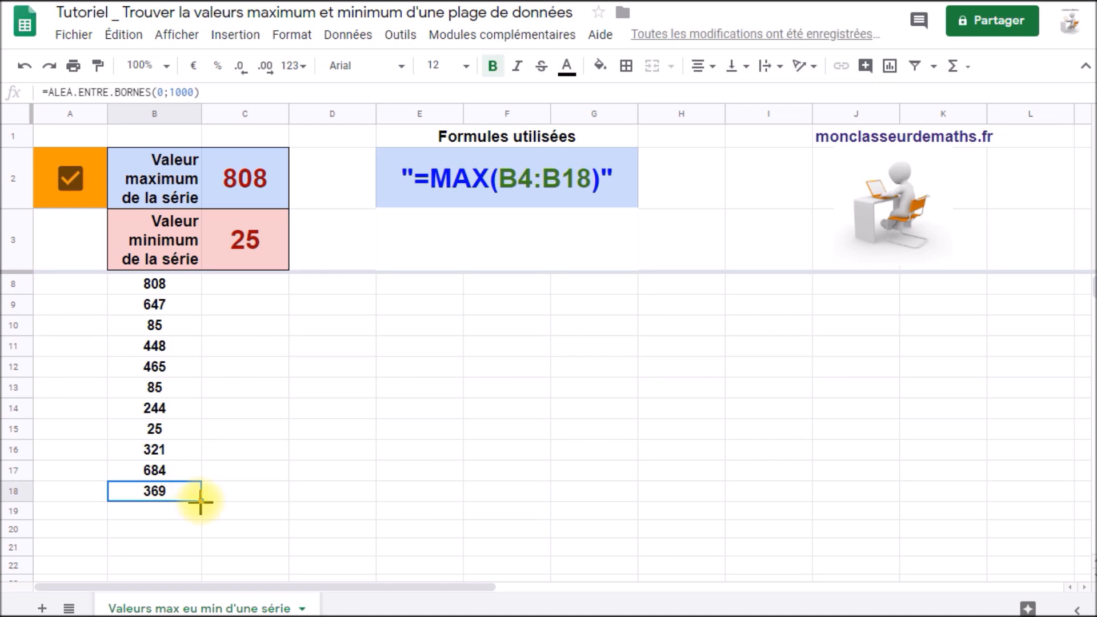
left_click_drag(200, 502, 194, 610)
scroll(152, 475, "up", 10)
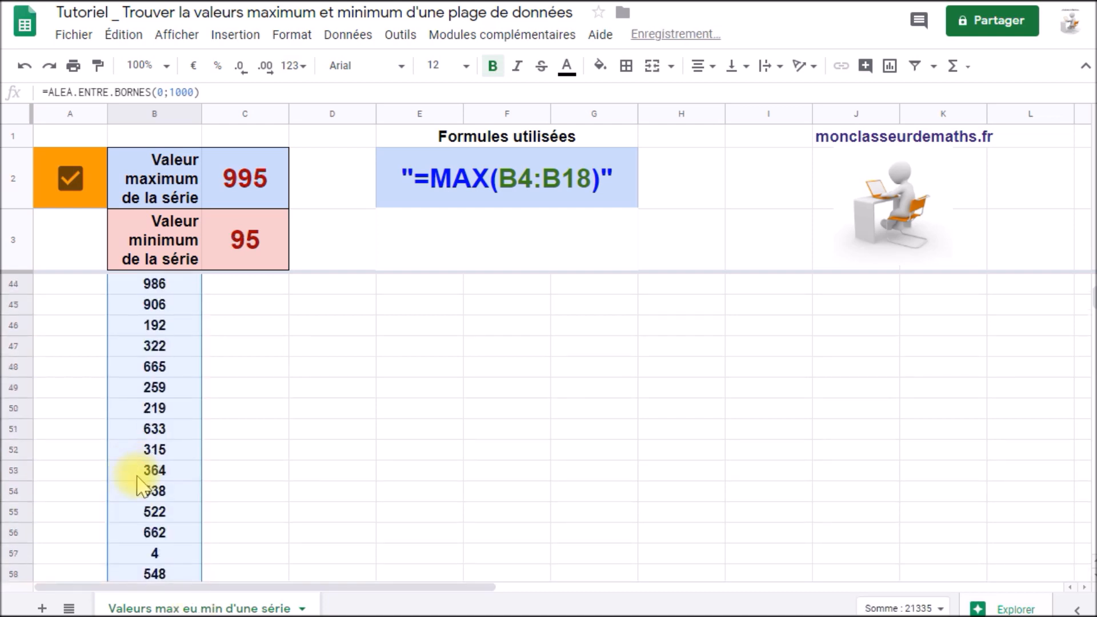
scroll(137, 474, "up", 2)
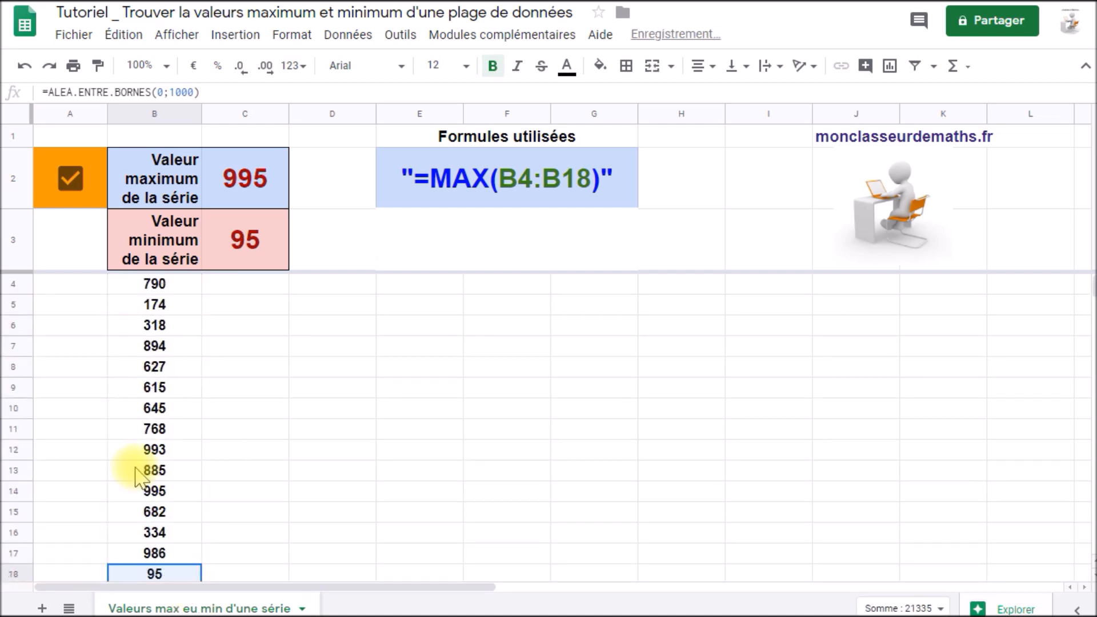
left_click(178, 284)
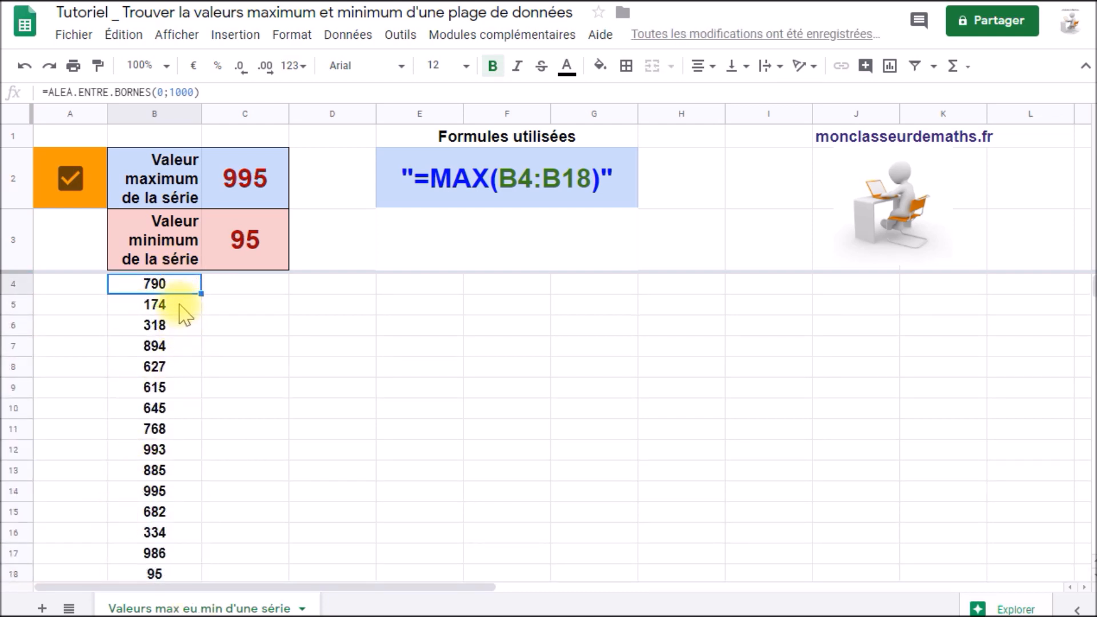
scroll(166, 497, "down", 4)
scroll(157, 489, "up", 4)
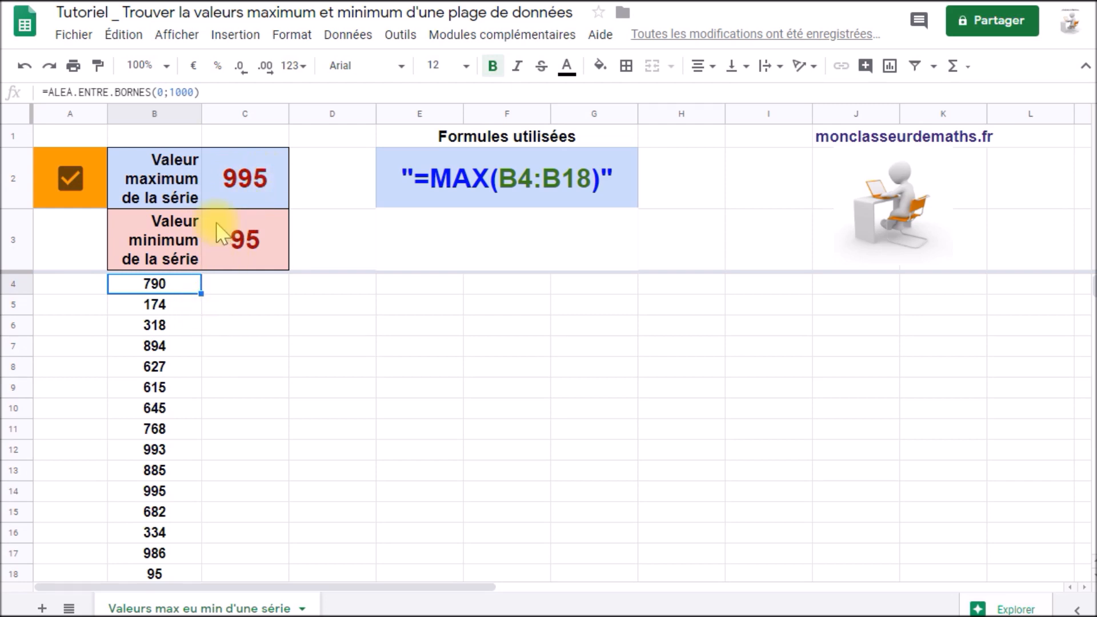
Change the maximum formula in C2 to =MAX(B:B) so it covers the entire column B.
left_click(255, 190)
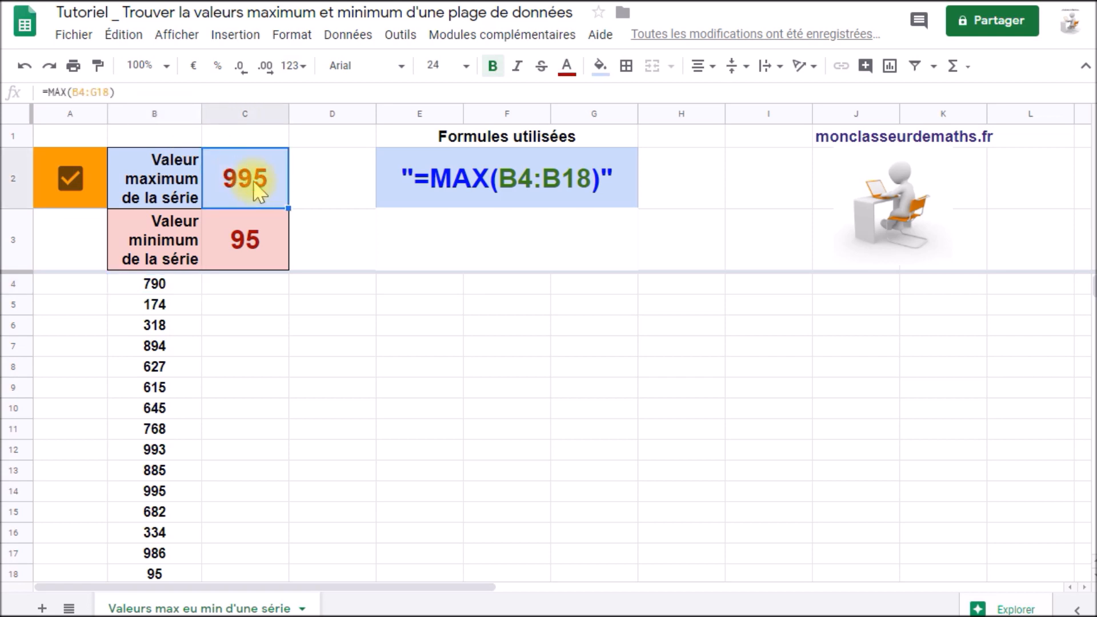
double_click(254, 185)
left_click_drag(234, 170, 276, 170)
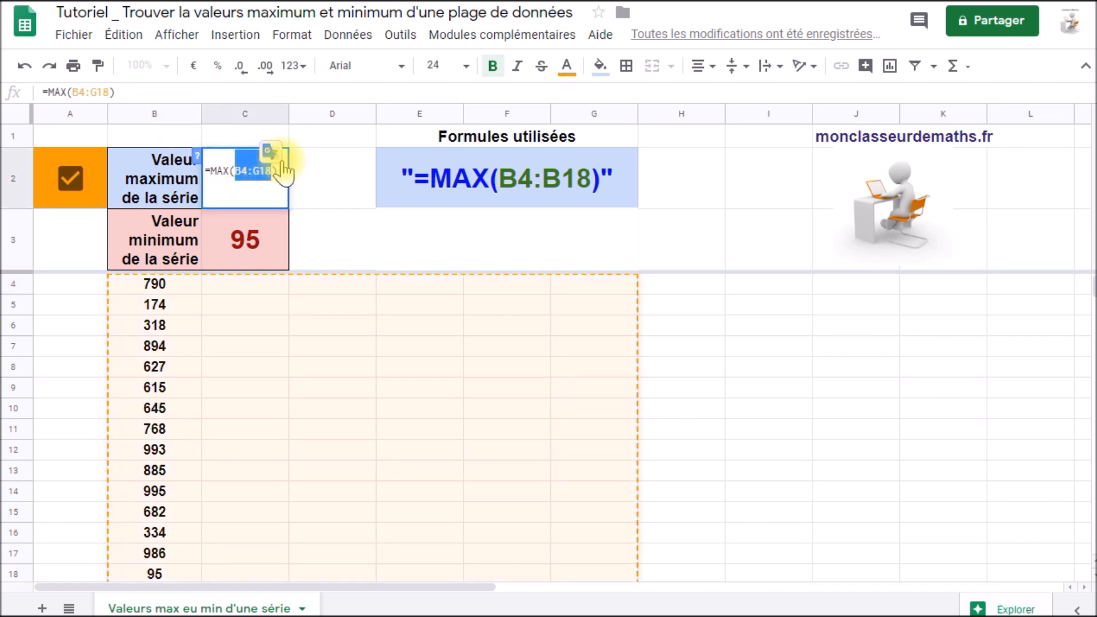
key("BackSpace")
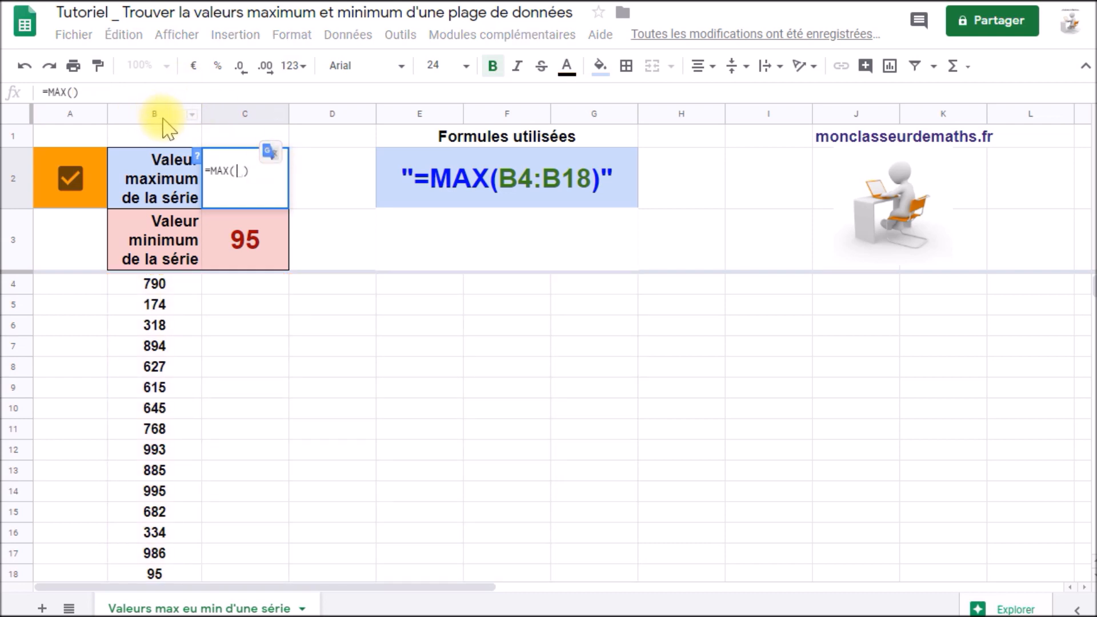
left_click(164, 117)
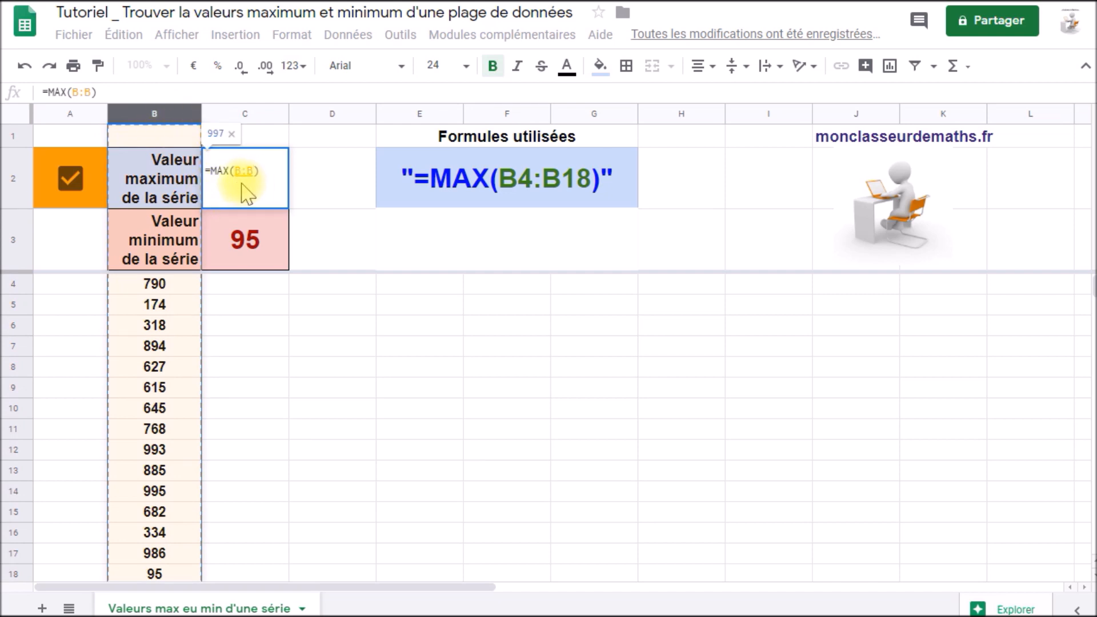
key("Return")
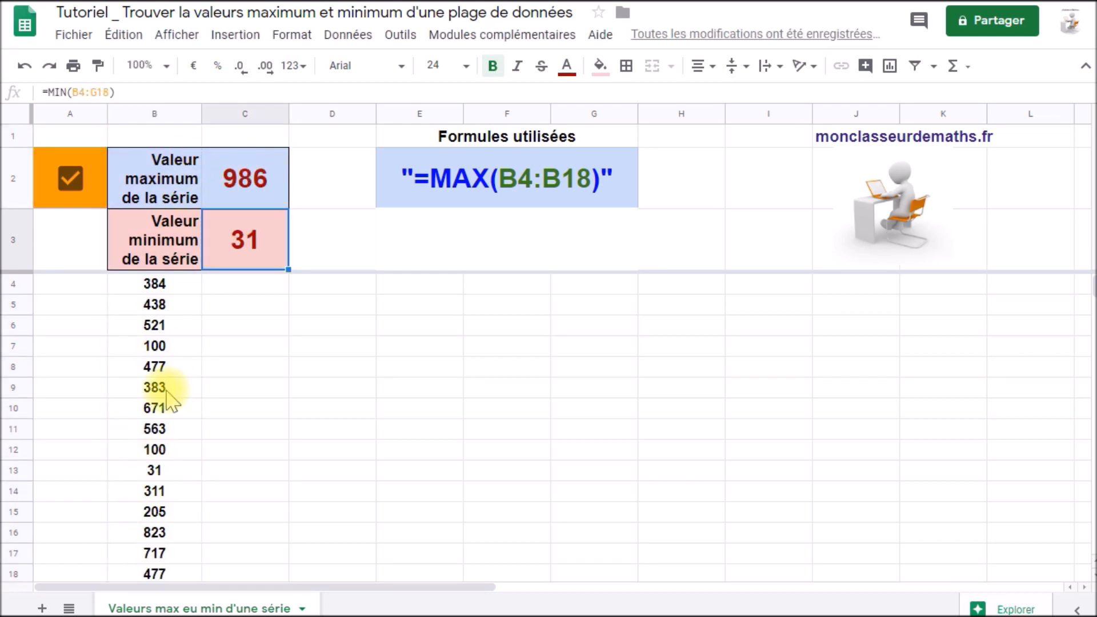
Change the minimum formula in C3 to =MIN(B:B) so it covers the entire column B.
left_click(254, 255)
double_click(255, 255)
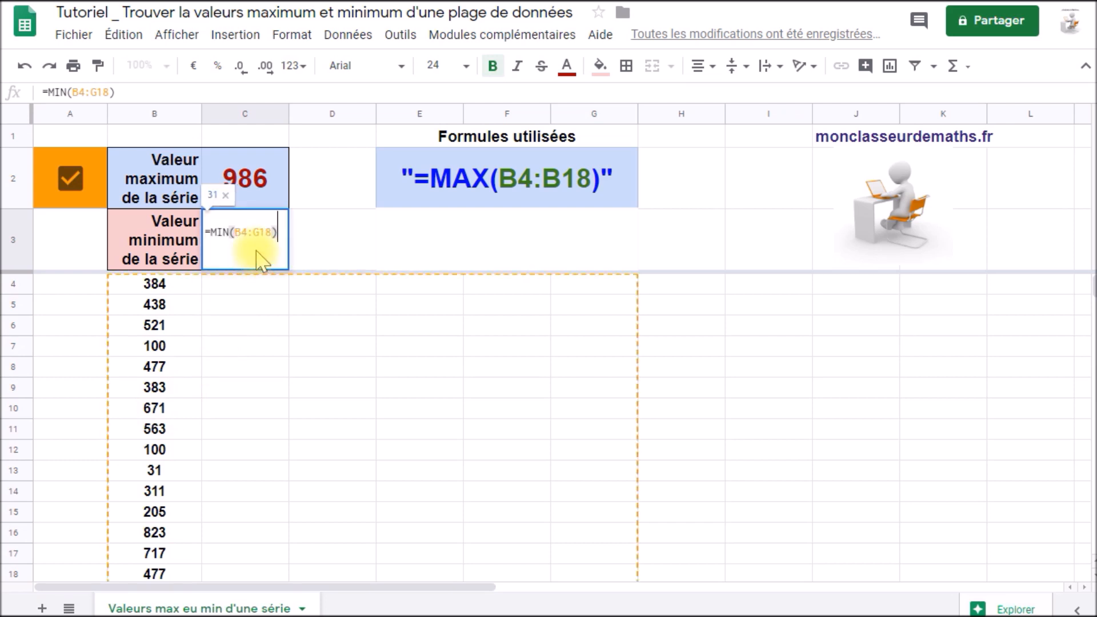
left_click_drag(236, 231, 268, 233)
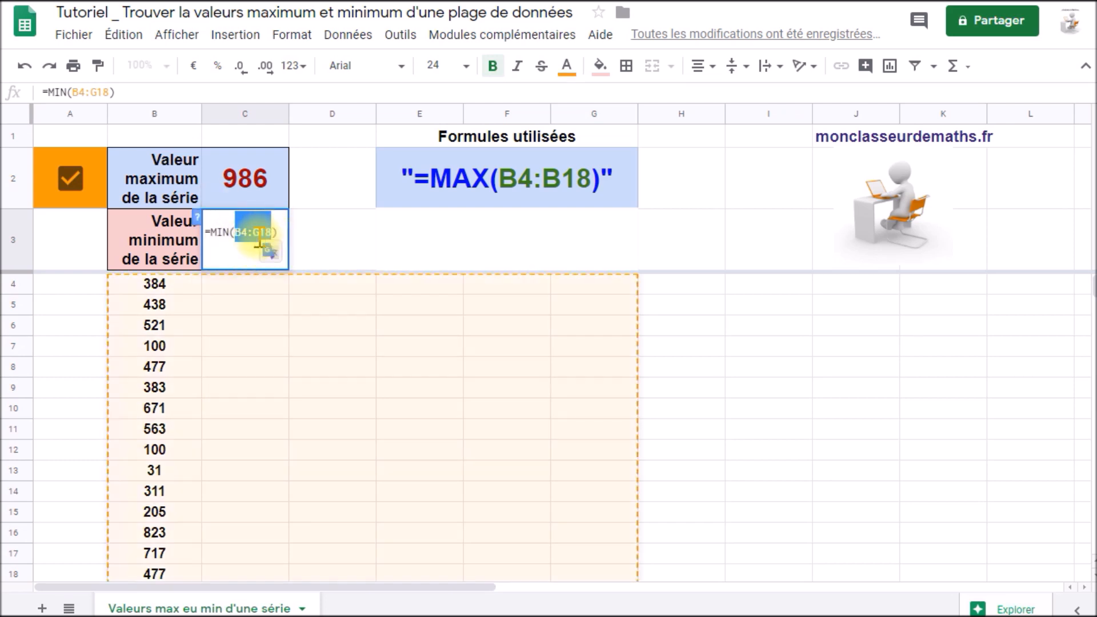
key("BackSpace")
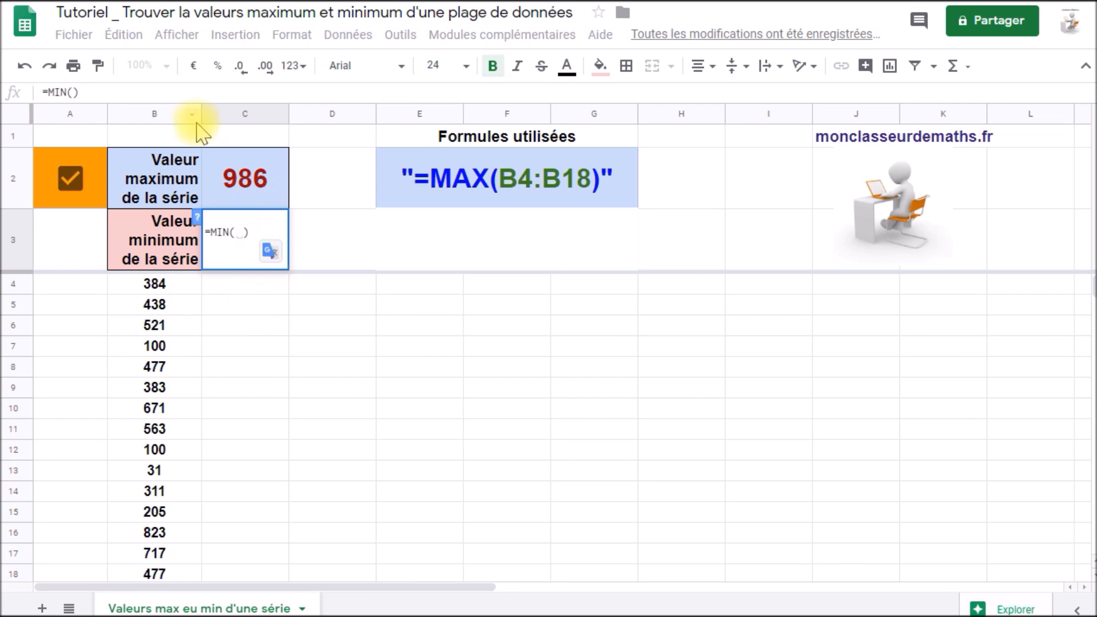
left_click(166, 113)
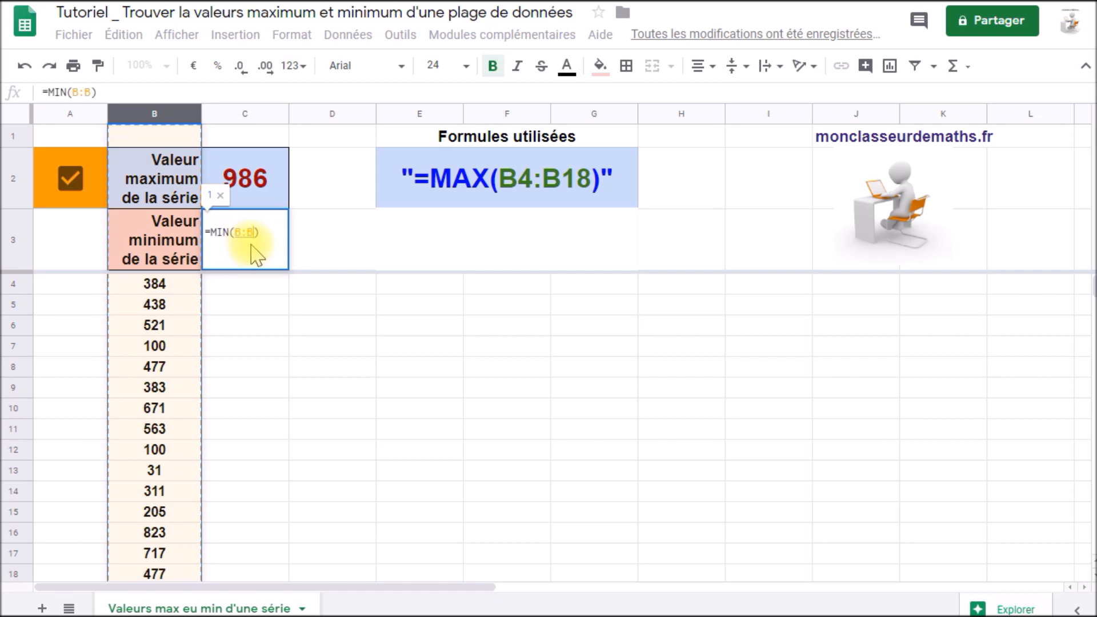
key("Return")
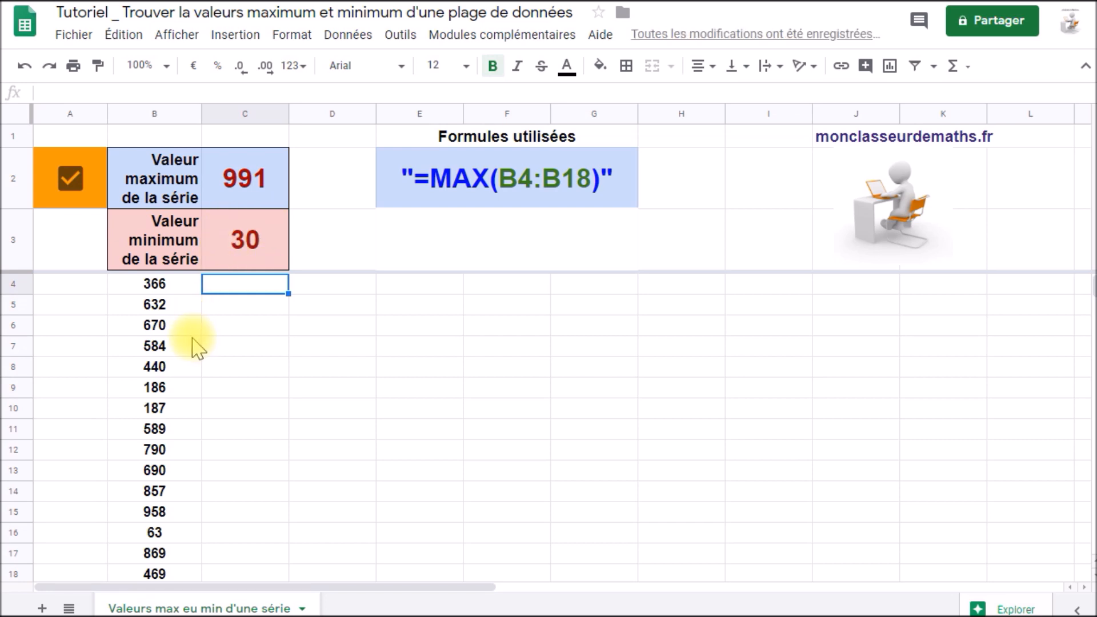
Extend the random-number formula from B61 further down column B past row 74 to test the whole-column formulas.
scroll(191, 348, "down", 15)
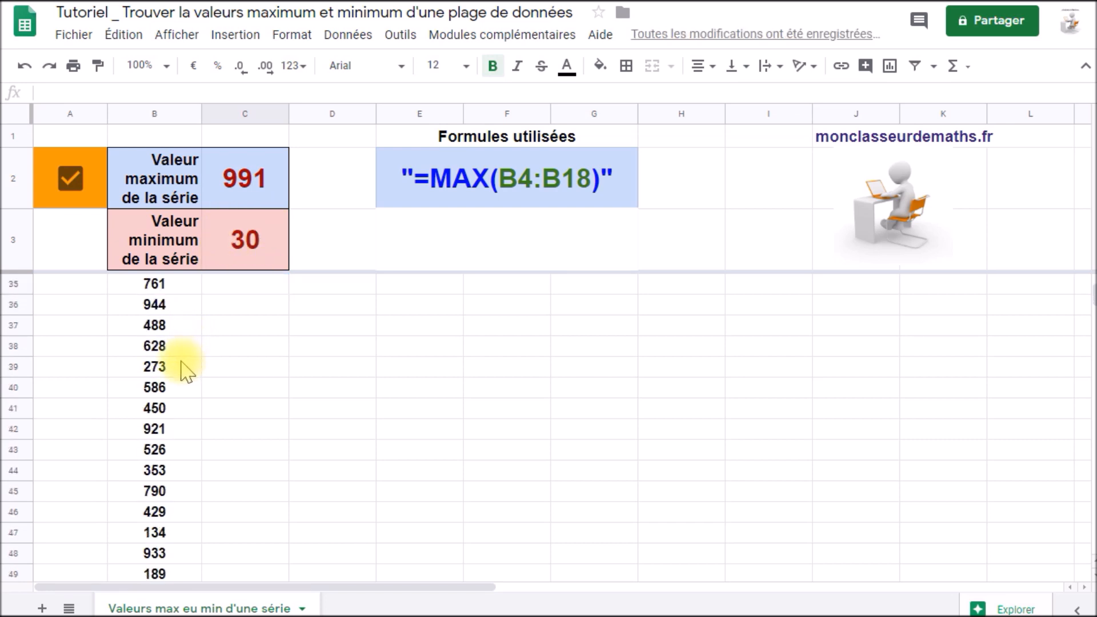
scroll(189, 343, "down", 2)
left_click(194, 308)
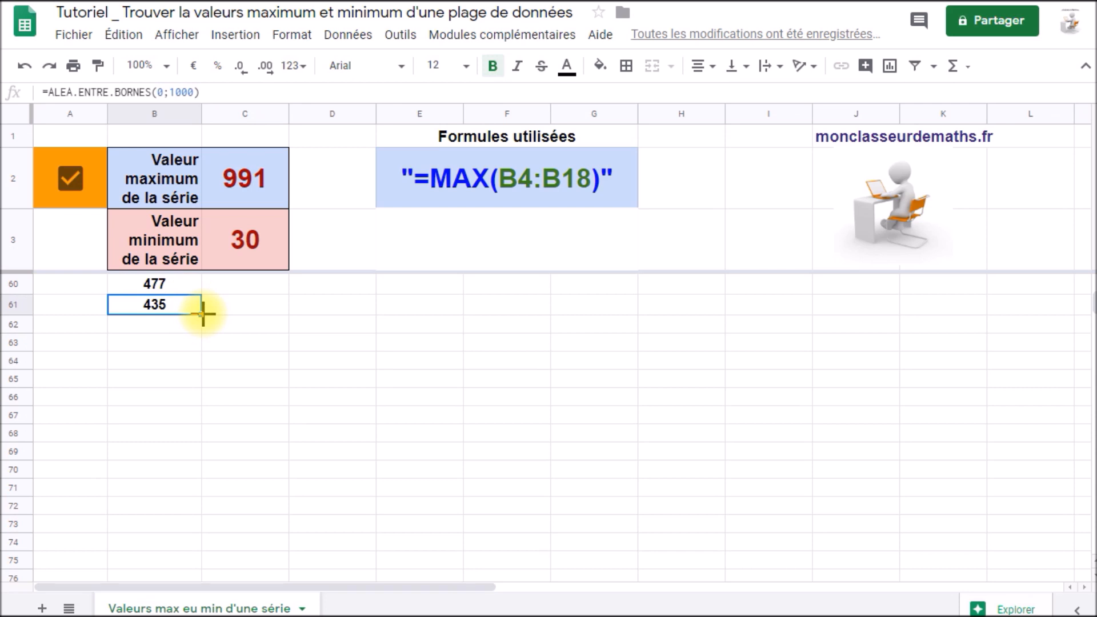
left_click_drag(203, 314, 203, 548)
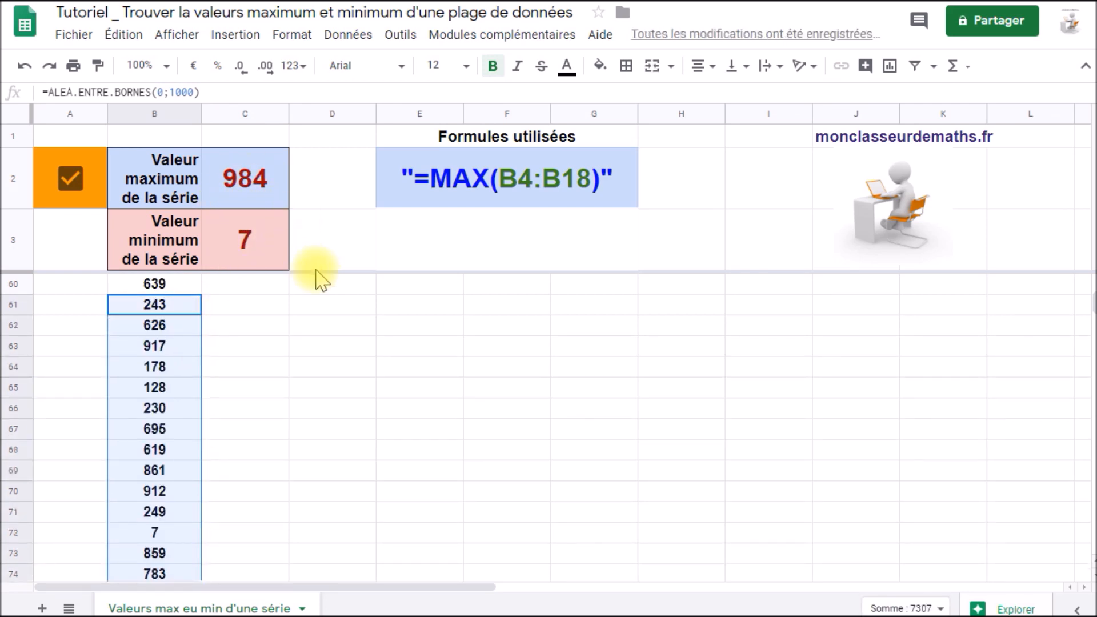
Reveal the minimum formula example "=MIN(B4:B18)" in row 3 under Formules utilisées.
scroll(157, 411, "up", 20)
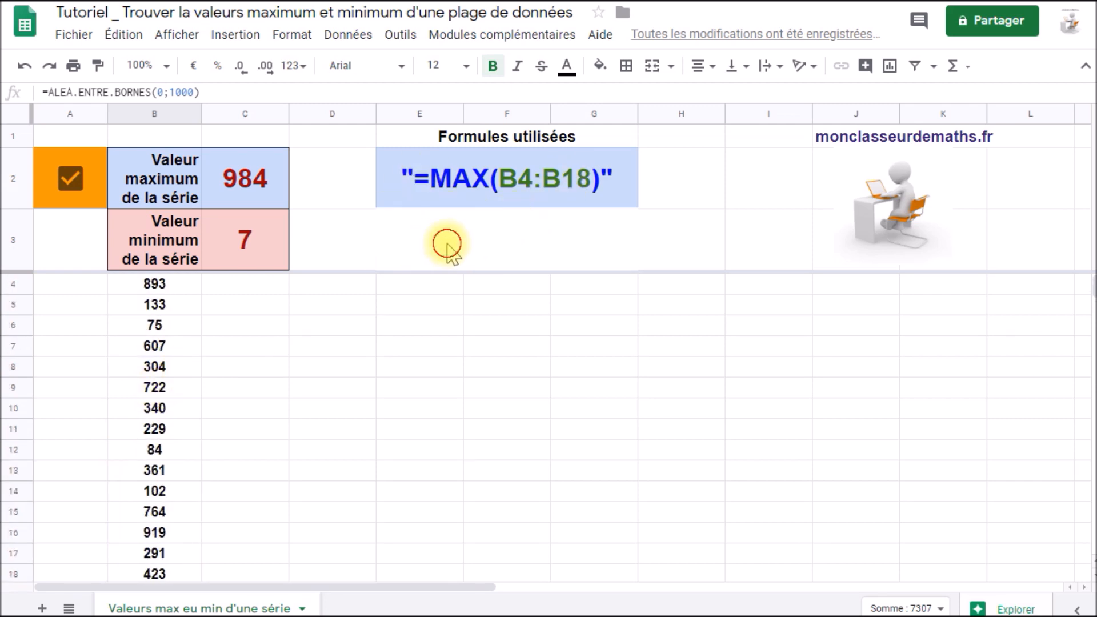
left_click(450, 225)
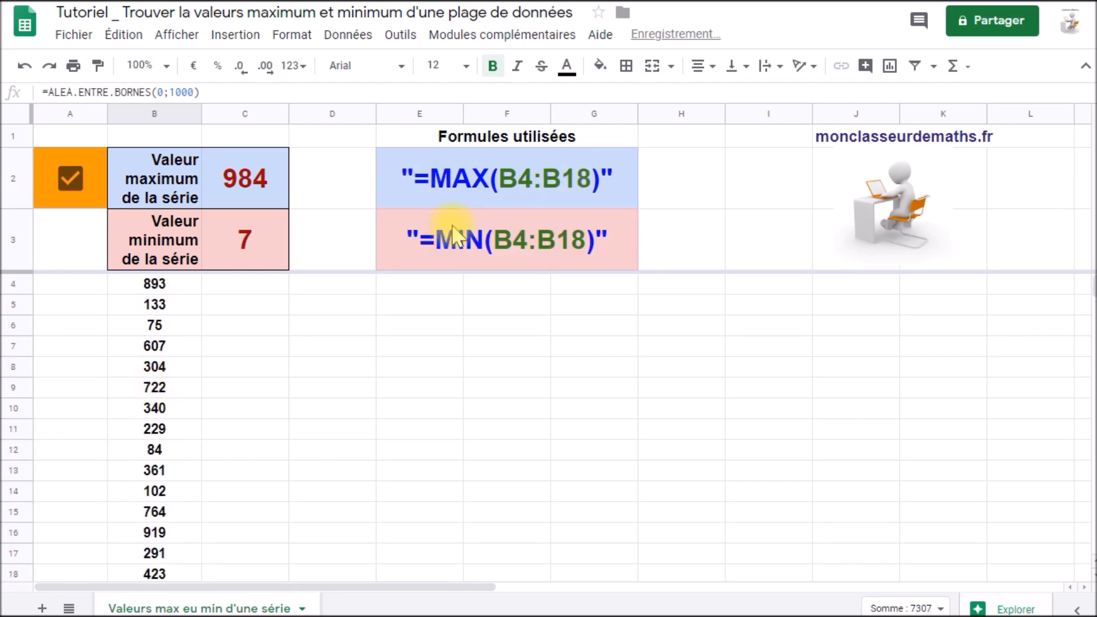